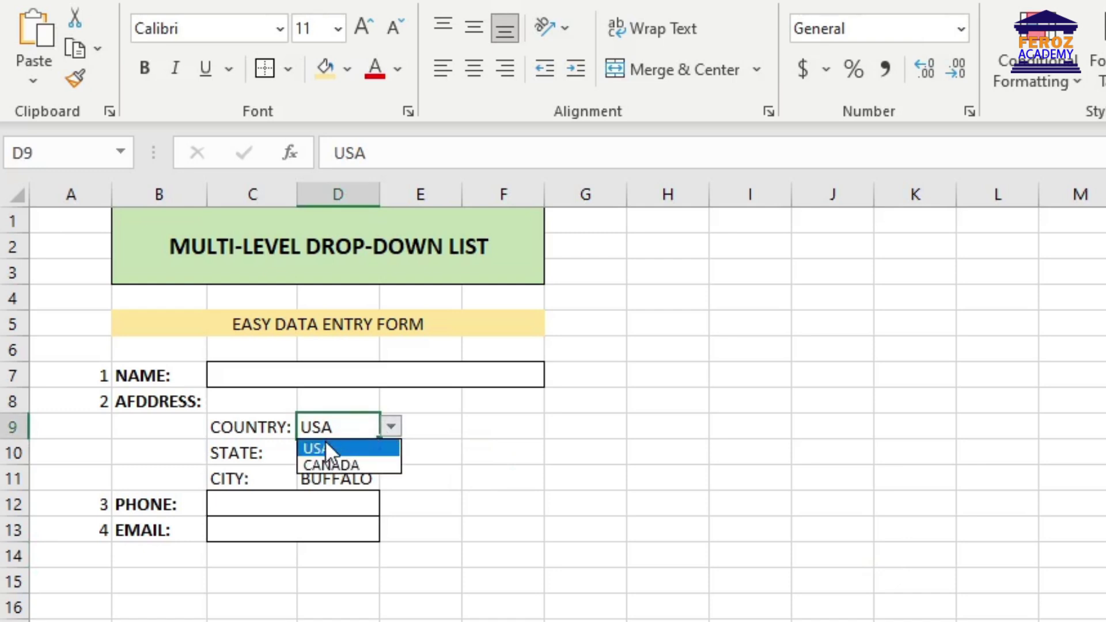
# Fill the form with USA, NJ and WOODLAND from the Country, State and City drop-downs.
pyautogui.click(325, 449)
pyautogui.click(346, 452)
pyautogui.click(390, 452)
pyautogui.click(340, 487)
pyautogui.click(349, 476)
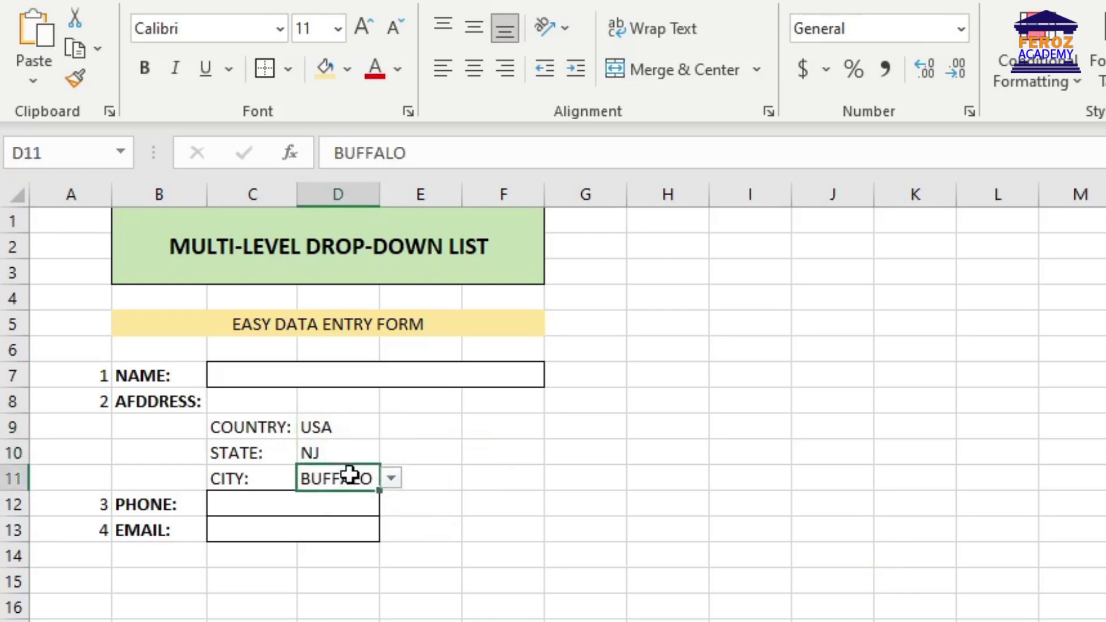
pyautogui.click(391, 478)
pyautogui.click(337, 517)
# Switch the country to CANADA, then back to USA, and show the USA state choices.
pyautogui.click(356, 434)
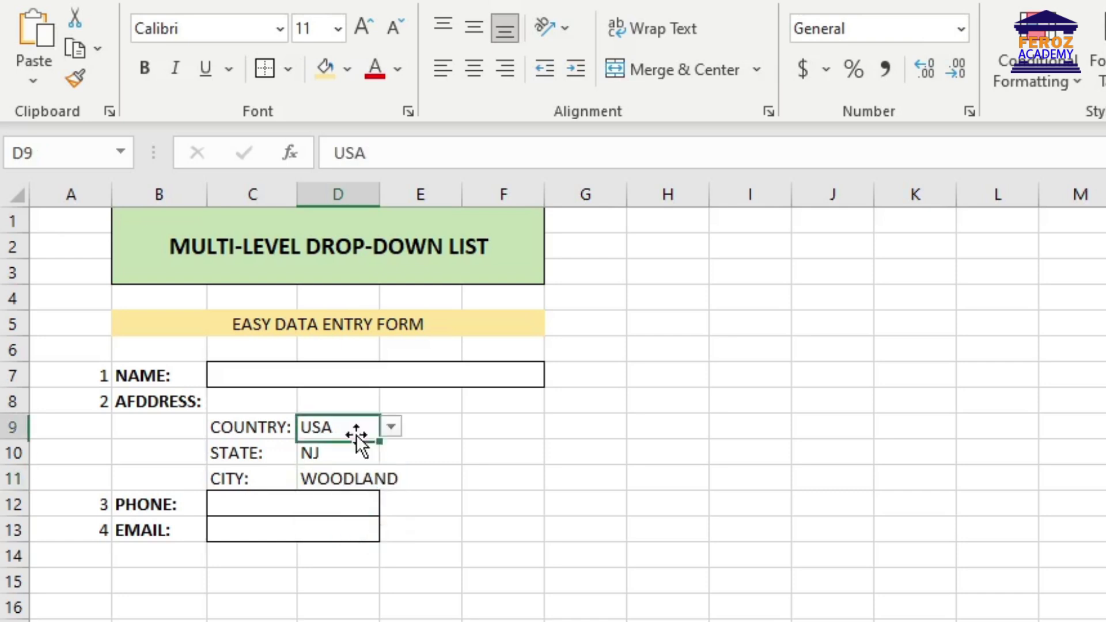
pyautogui.click(391, 428)
pyautogui.click(340, 459)
pyautogui.click(328, 451)
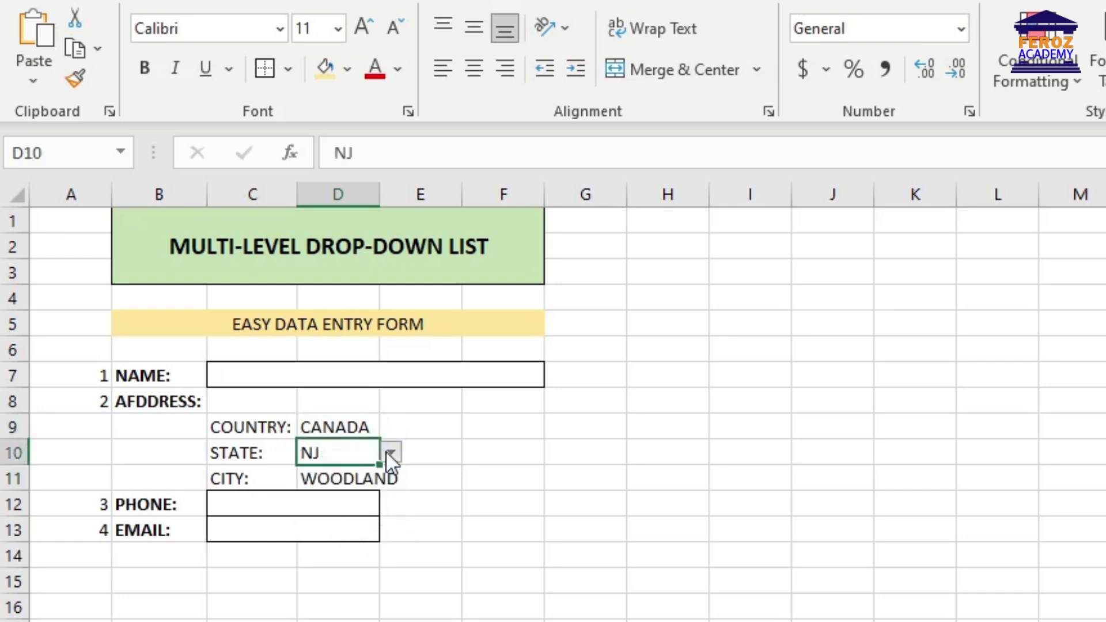
pyautogui.click(375, 431)
pyautogui.click(391, 429)
pyautogui.click(326, 447)
pyautogui.click(357, 452)
pyautogui.click(390, 452)
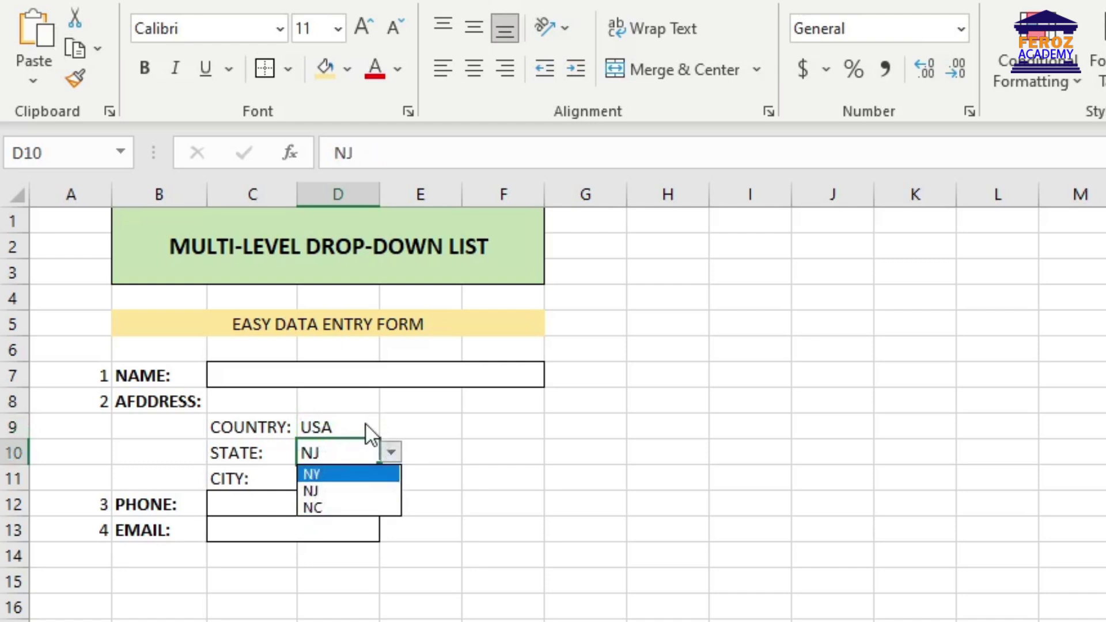
# Set the country to CANADA and display its state choices AB, BC and MB.
pyautogui.click(354, 426)
pyautogui.click(353, 426)
pyautogui.click(391, 428)
pyautogui.click(326, 464)
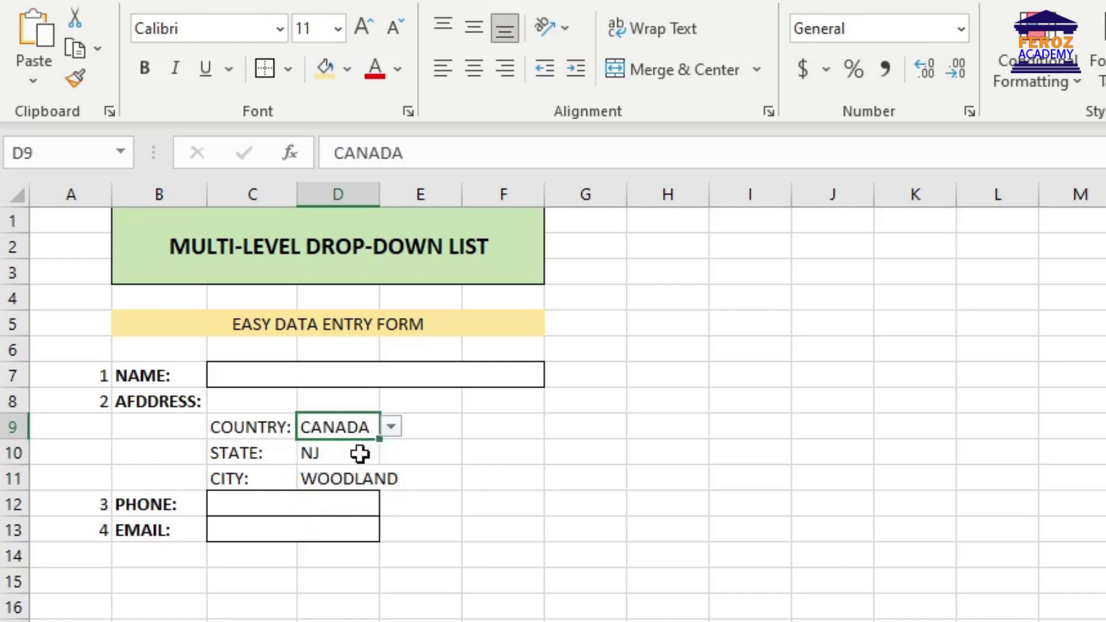
pyautogui.click(360, 454)
pyautogui.click(390, 453)
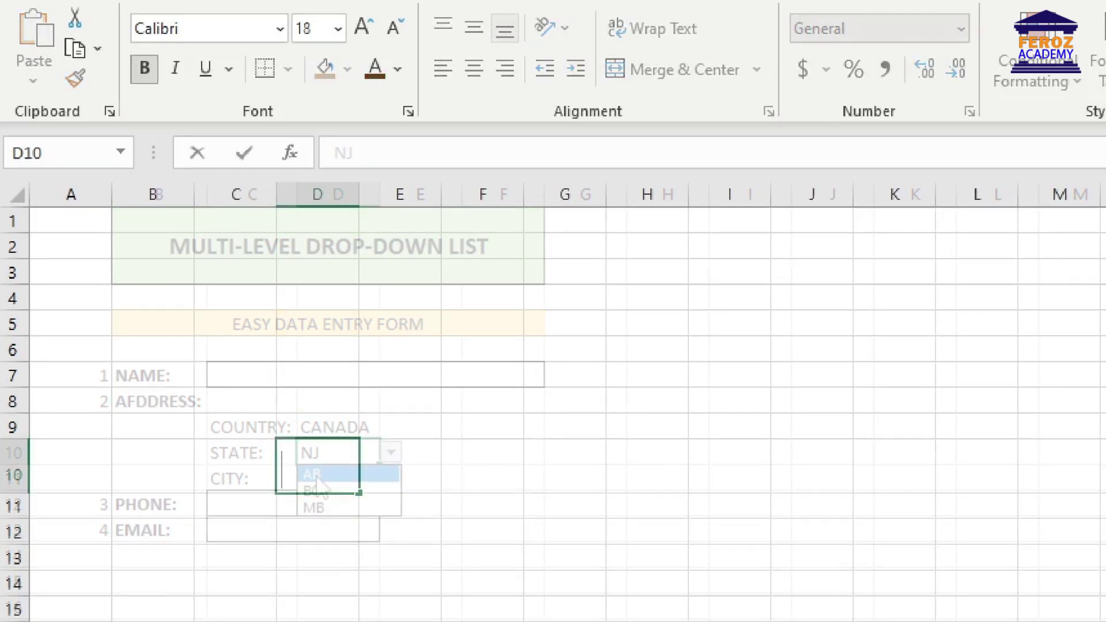
# Enter the title 'INDIRECT FUNCTION IN EXCEL' and put HELLO TO EXCEL in G5.
pyautogui.write('INDIRECT FUN')
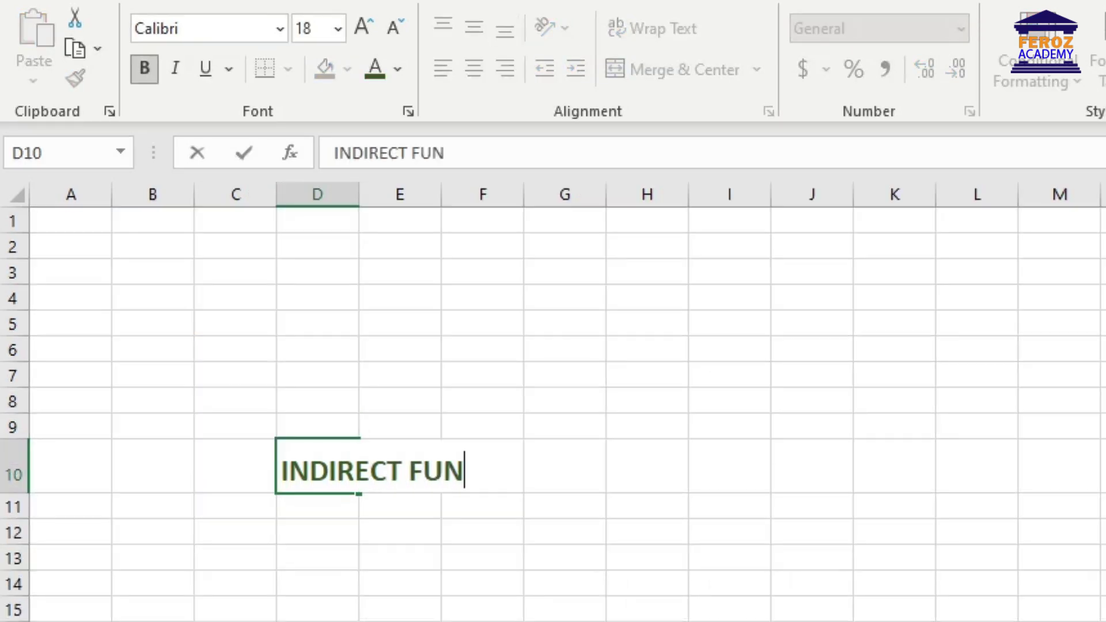
pyautogui.write('CTION IN EXCEL')
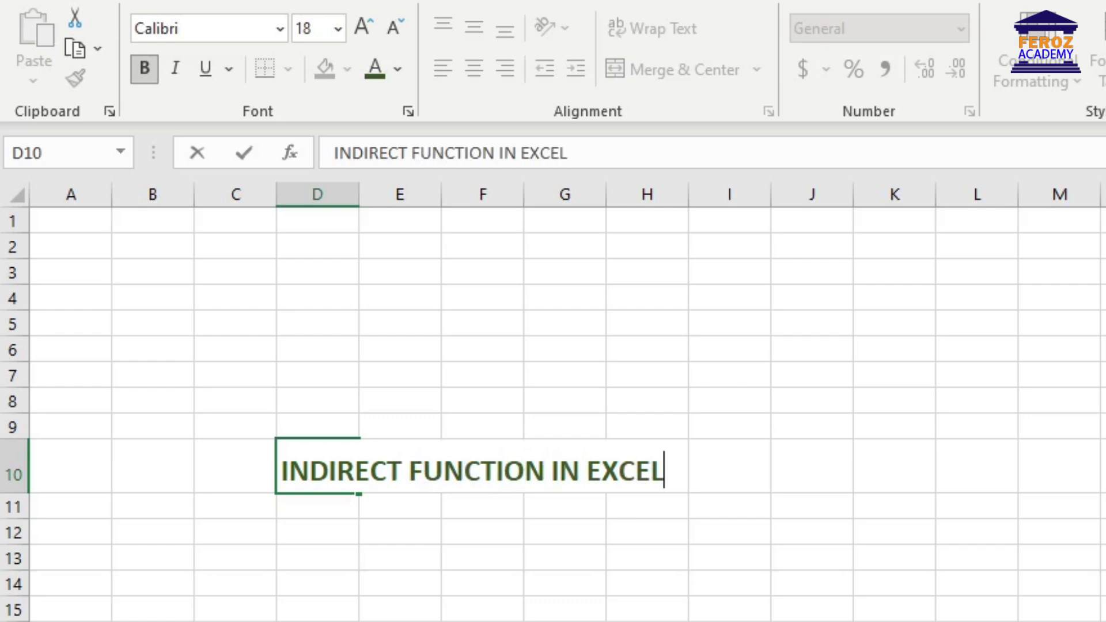
pyautogui.press('Return')
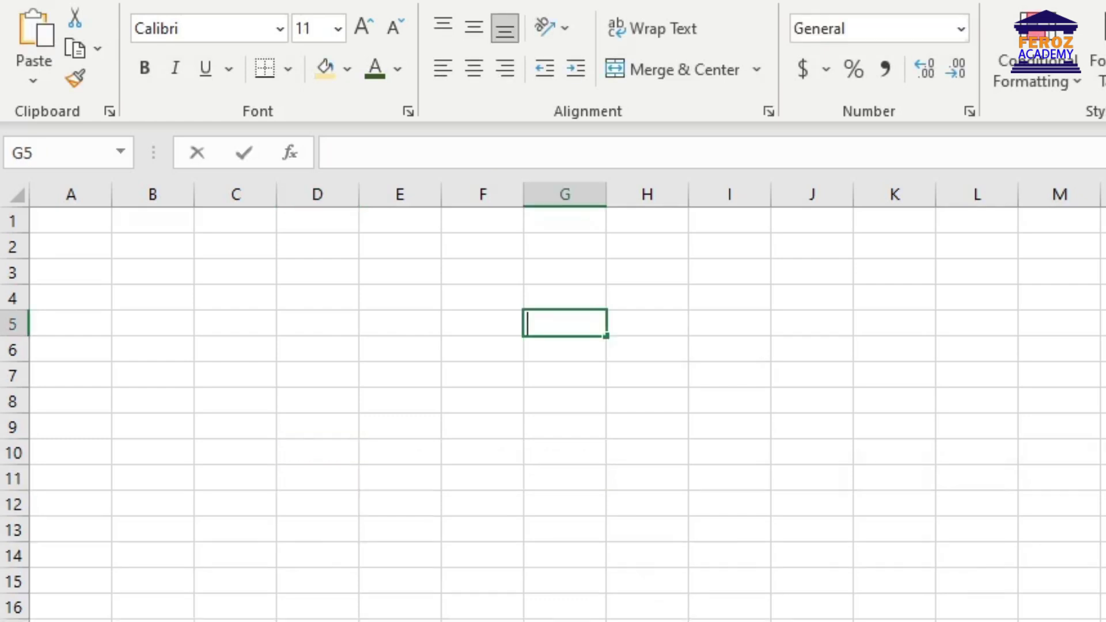
pyautogui.write('HELLO TO ')
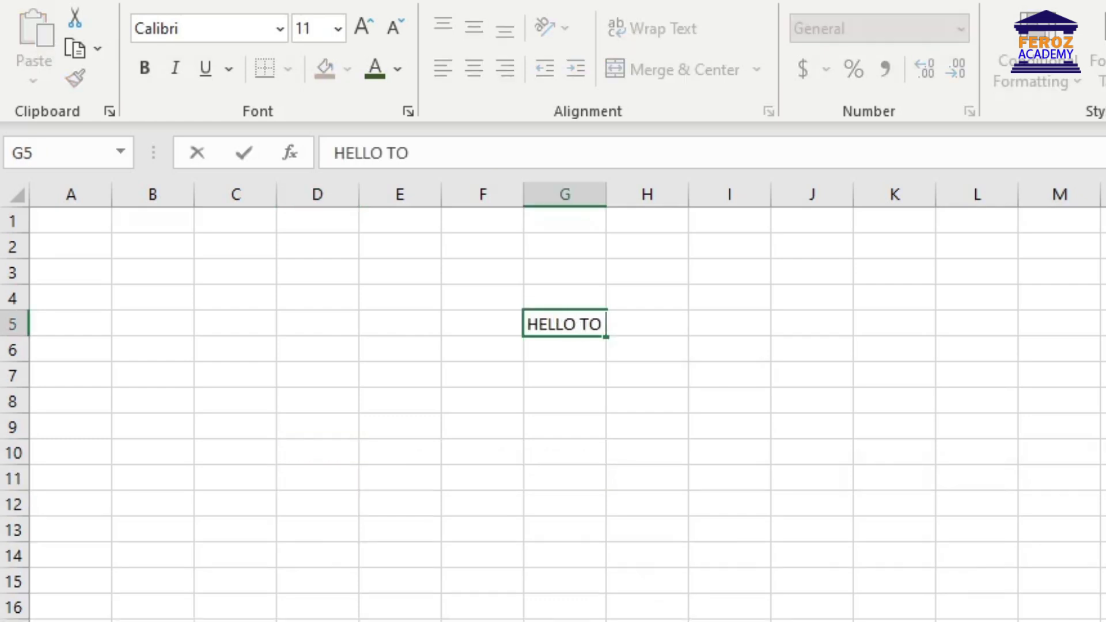
pyautogui.write('EXCEL')
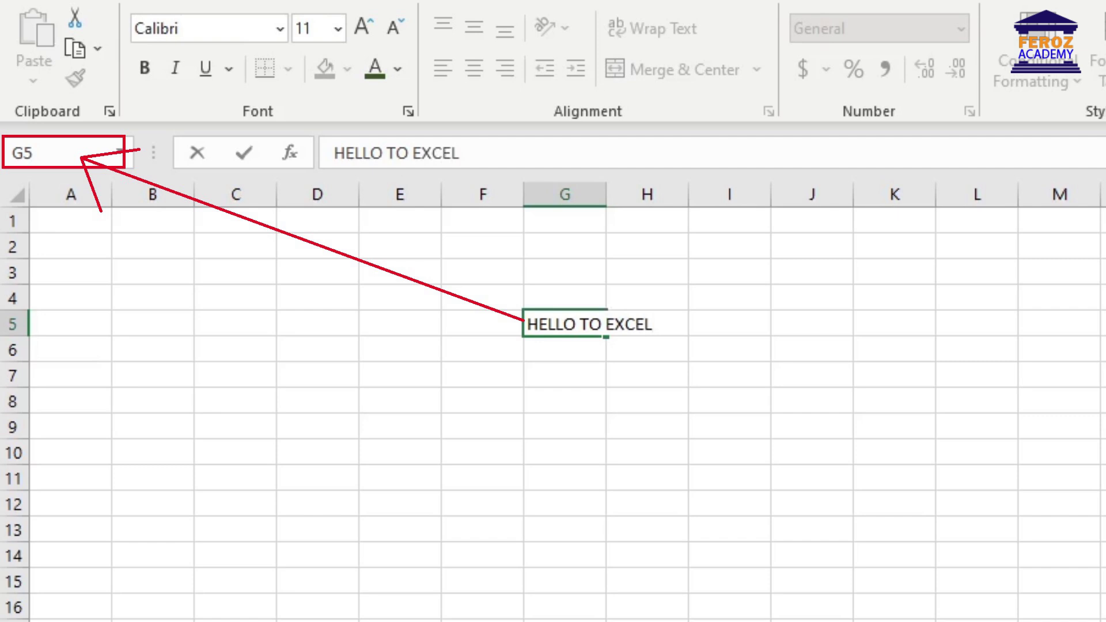
pyautogui.hotkey('ctrl', 'Return')
# Enter the text G5 in cell B5.
pyautogui.click(163, 326)
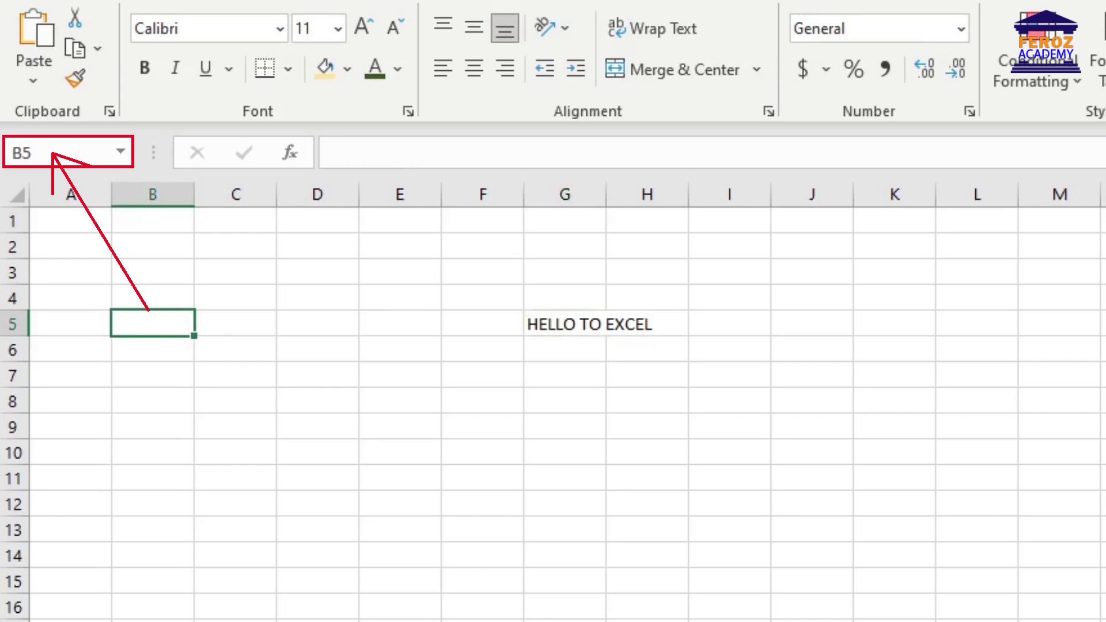
pyautogui.write('G5')
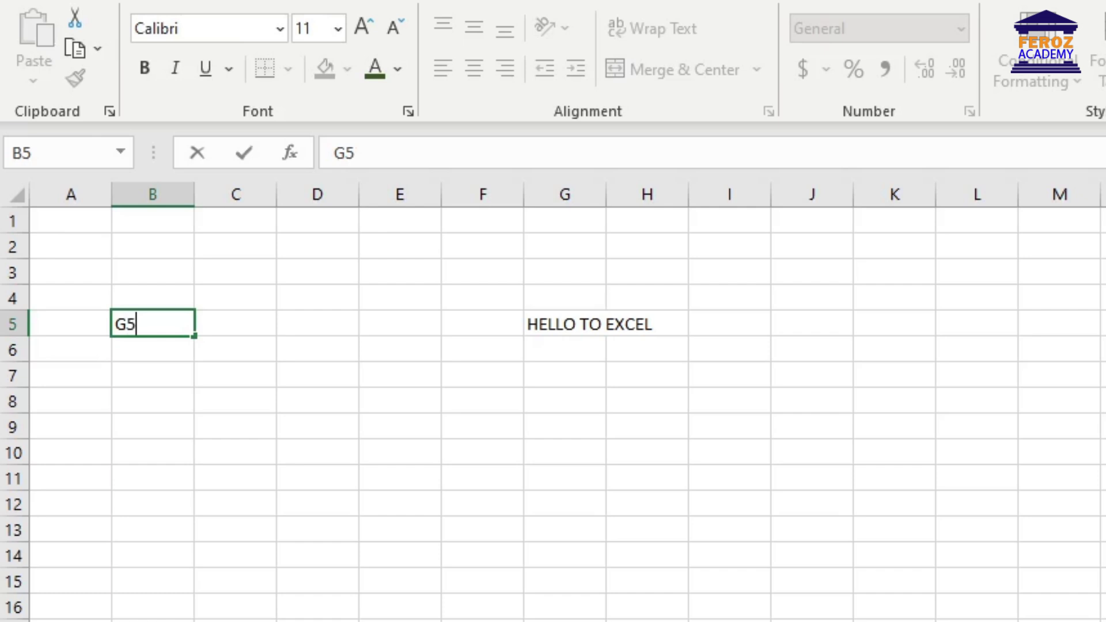
pyautogui.press('Return')
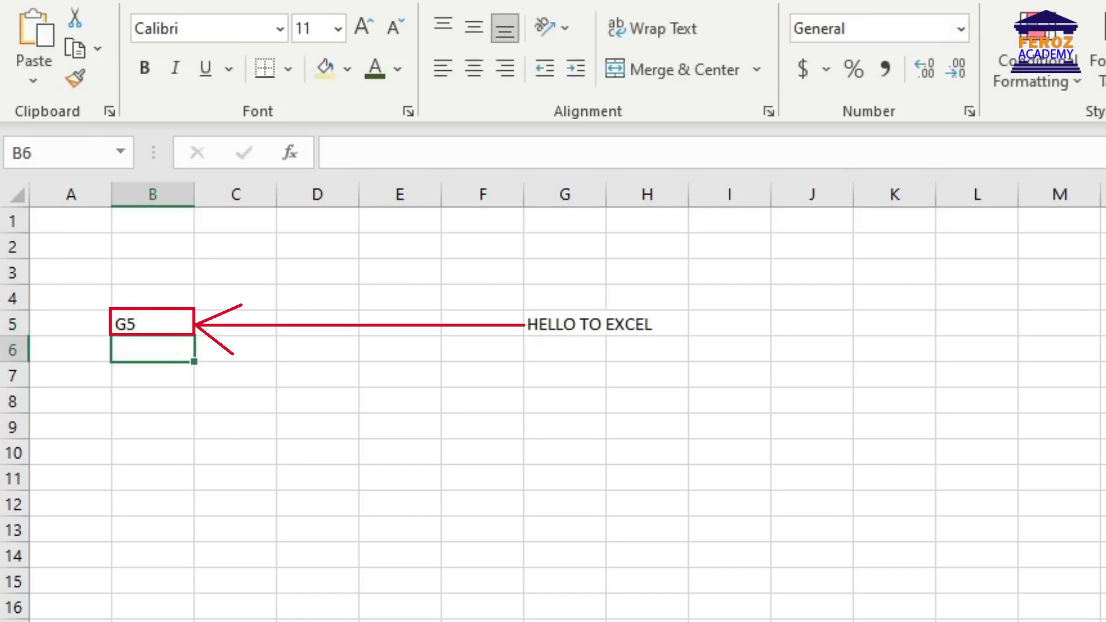
# In C7, enter =INDIRECT(B5) so it displays HELLO TO EXCEL.
pyautogui.press('Down')
pyautogui.press('Right')
pyautogui.write('=')
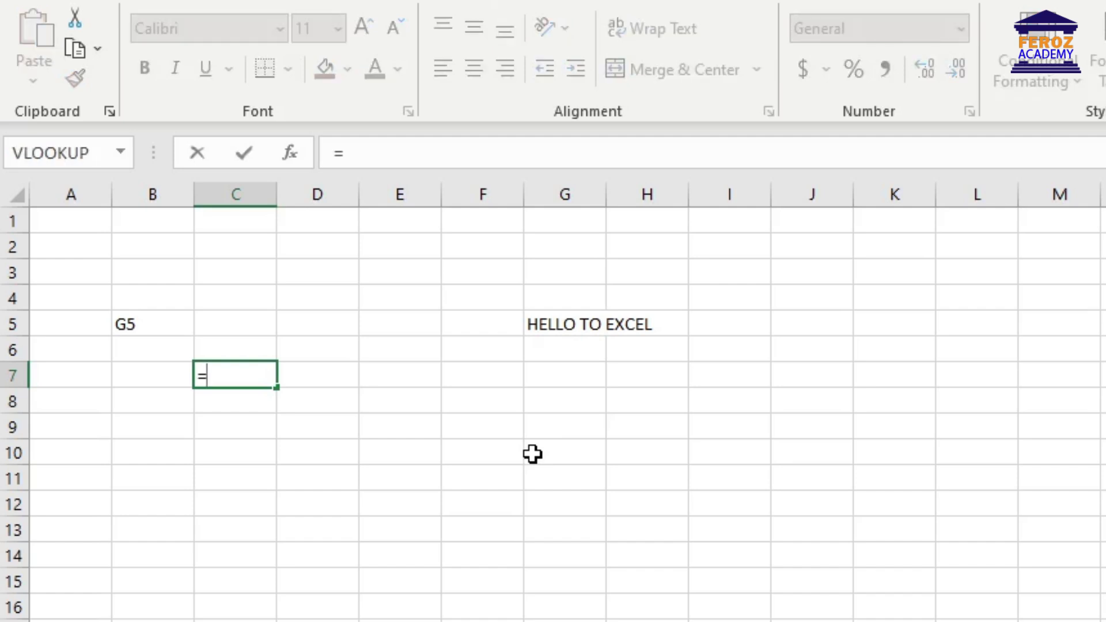
pyautogui.write('INDIRECT')
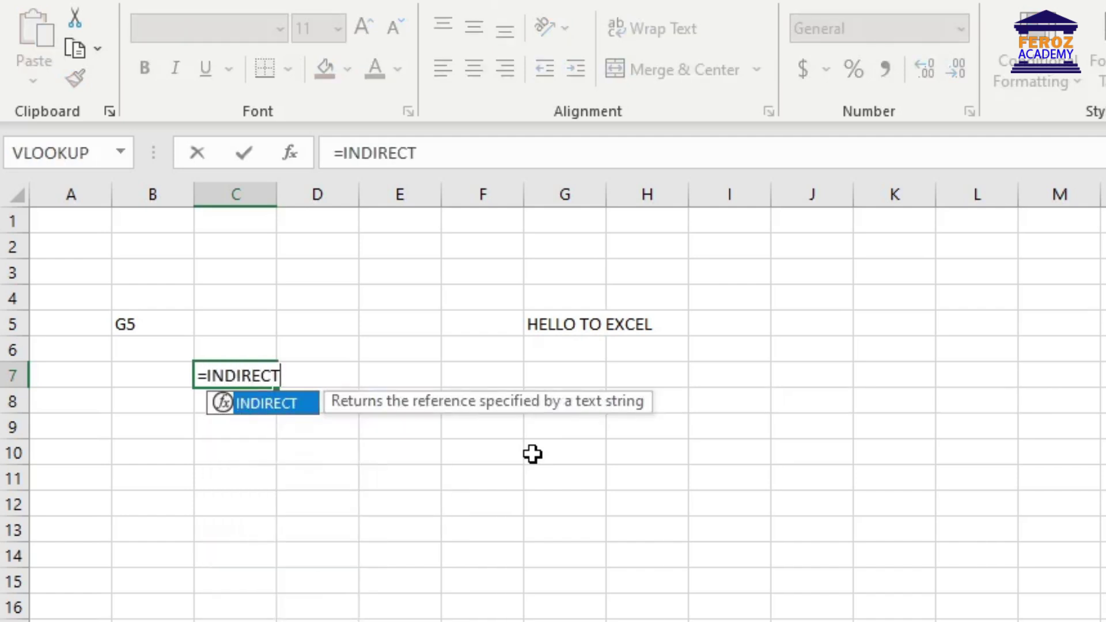
pyautogui.write('(')
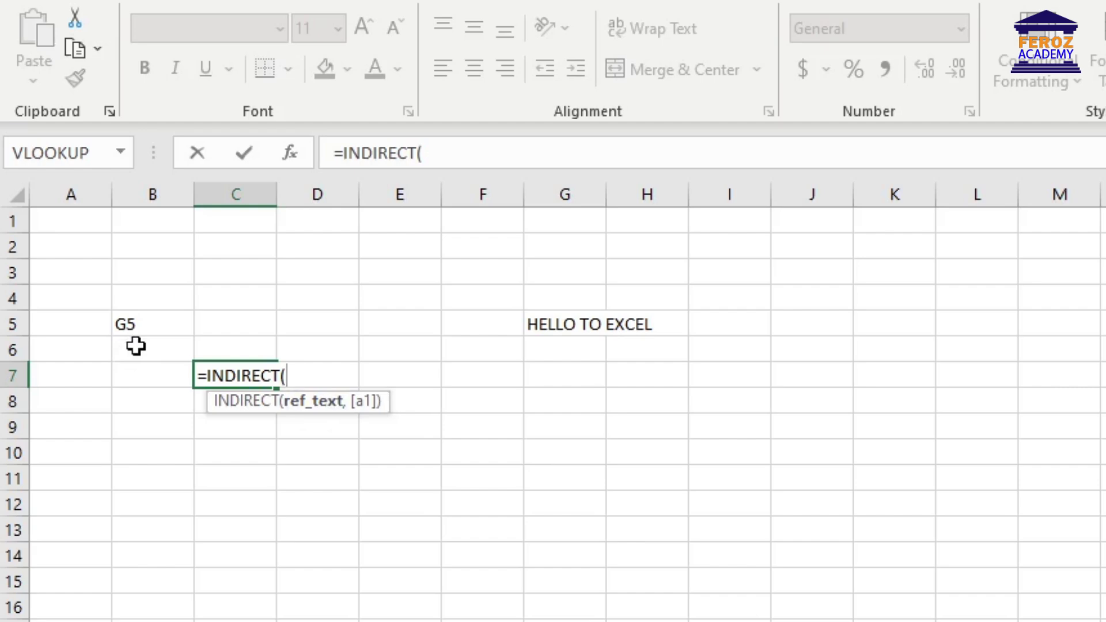
pyautogui.click(142, 325)
pyautogui.write(')')
pyautogui.press('Return')
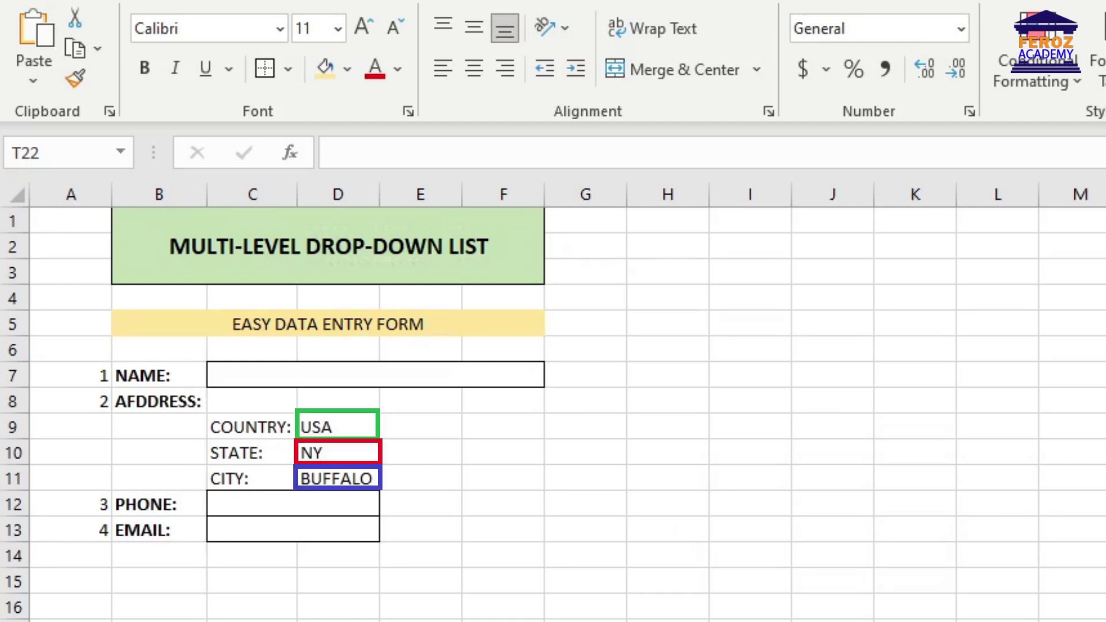
# Pick USA, NJ and WOODLAND from the form's Country, State and City drop-downs.
pyautogui.click(351, 428)
pyautogui.click(391, 428)
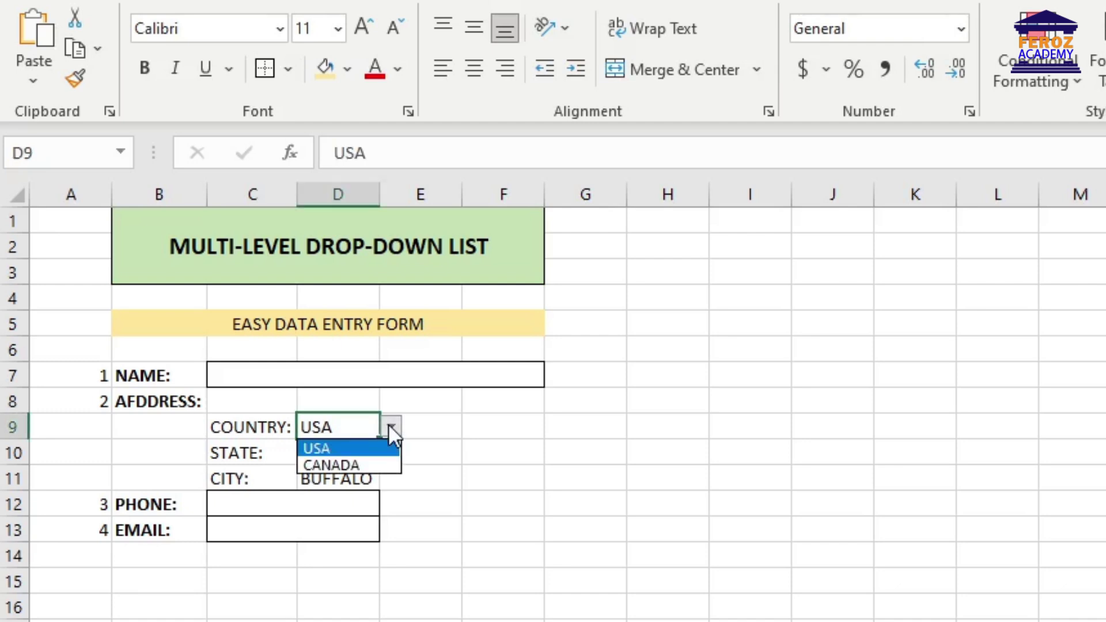
pyautogui.click(343, 452)
pyautogui.click(355, 454)
pyautogui.click(390, 453)
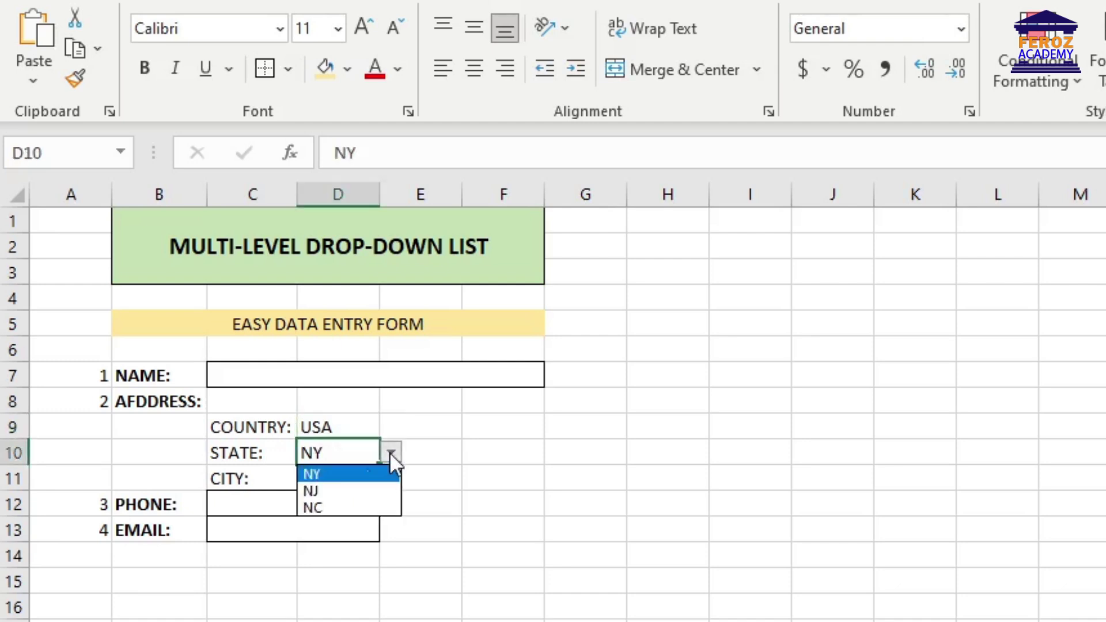
pyautogui.click(325, 490)
pyautogui.click(349, 473)
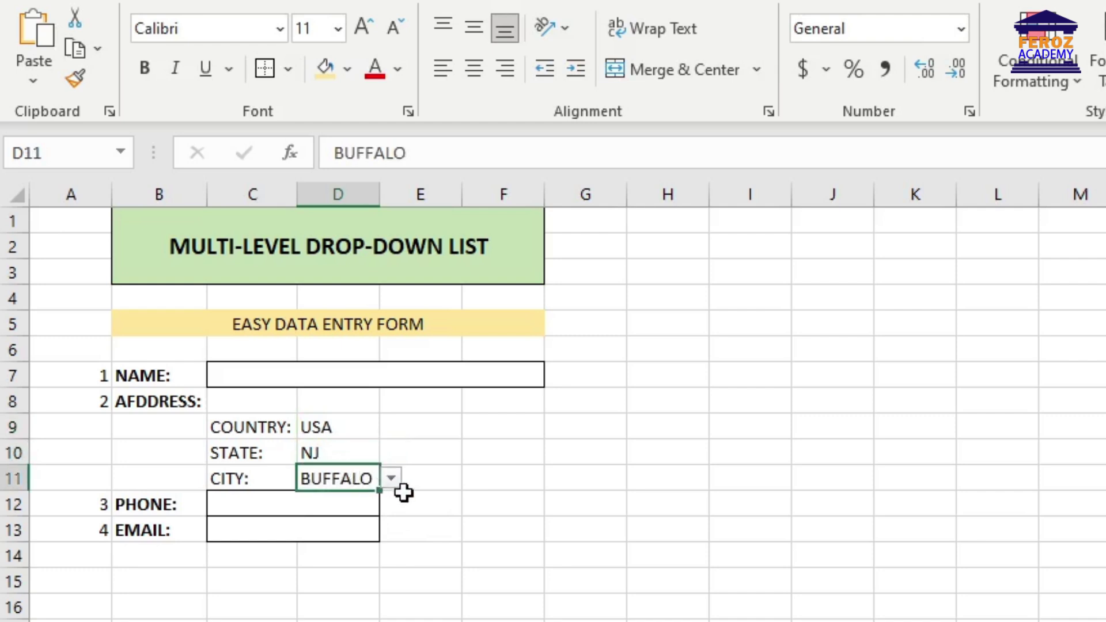
pyautogui.click(391, 478)
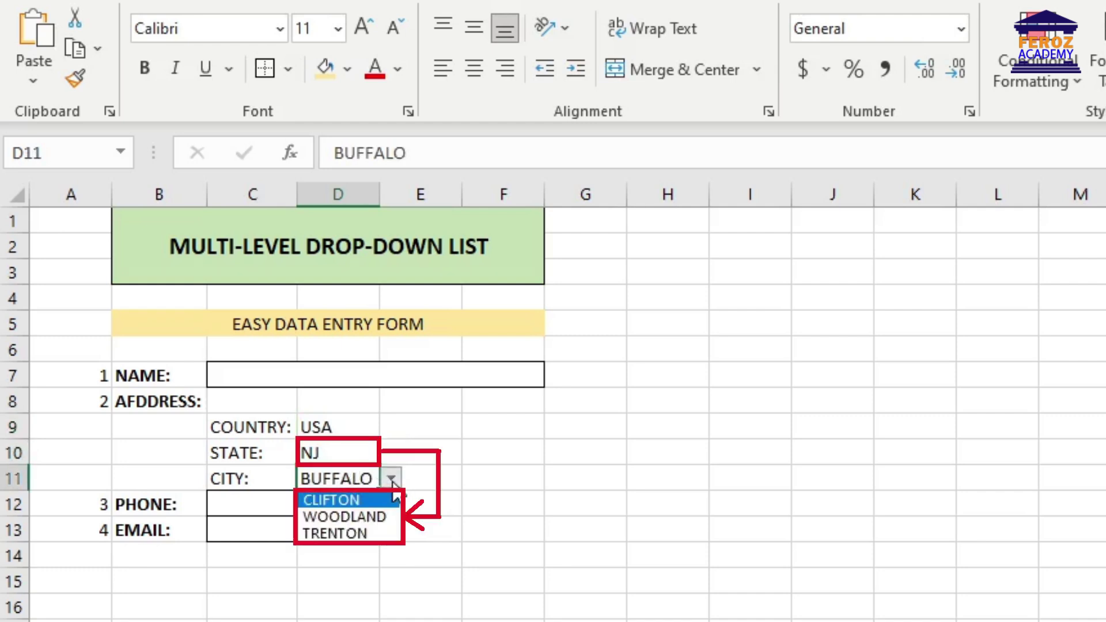
pyautogui.click(339, 517)
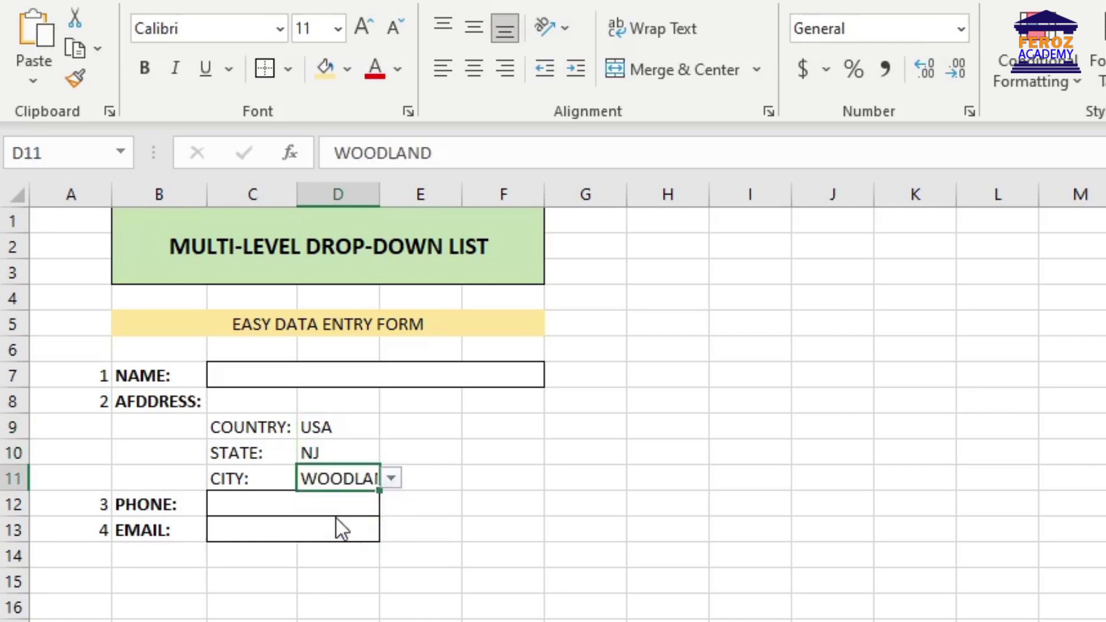
# Change the country to CANADA and show the states it offers.
pyautogui.click(358, 435)
pyautogui.click(390, 427)
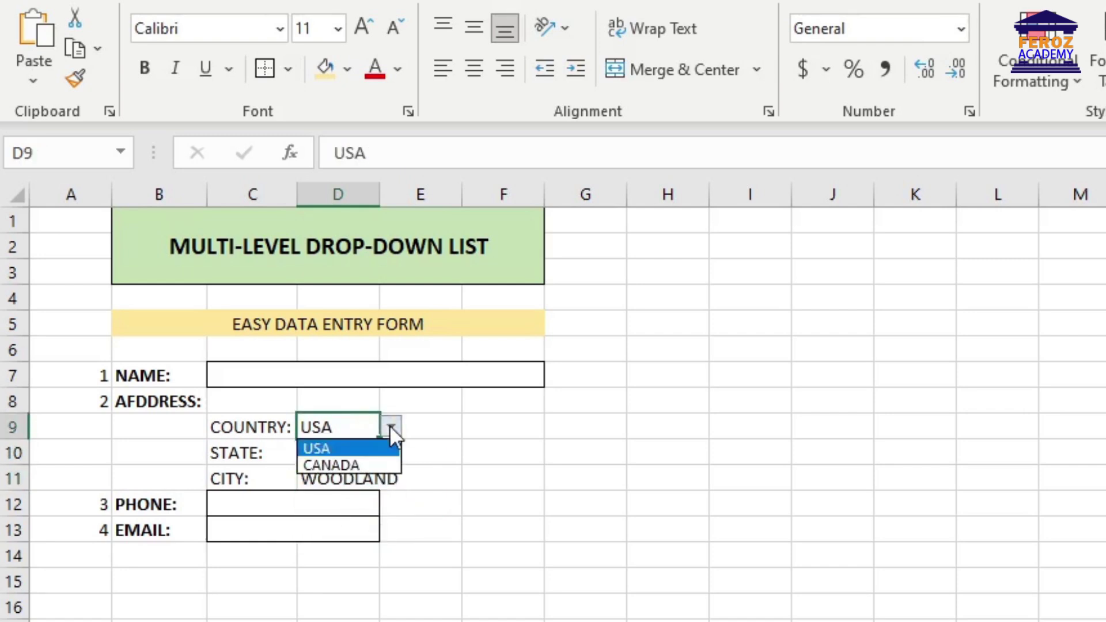
pyautogui.click(337, 463)
pyautogui.click(330, 451)
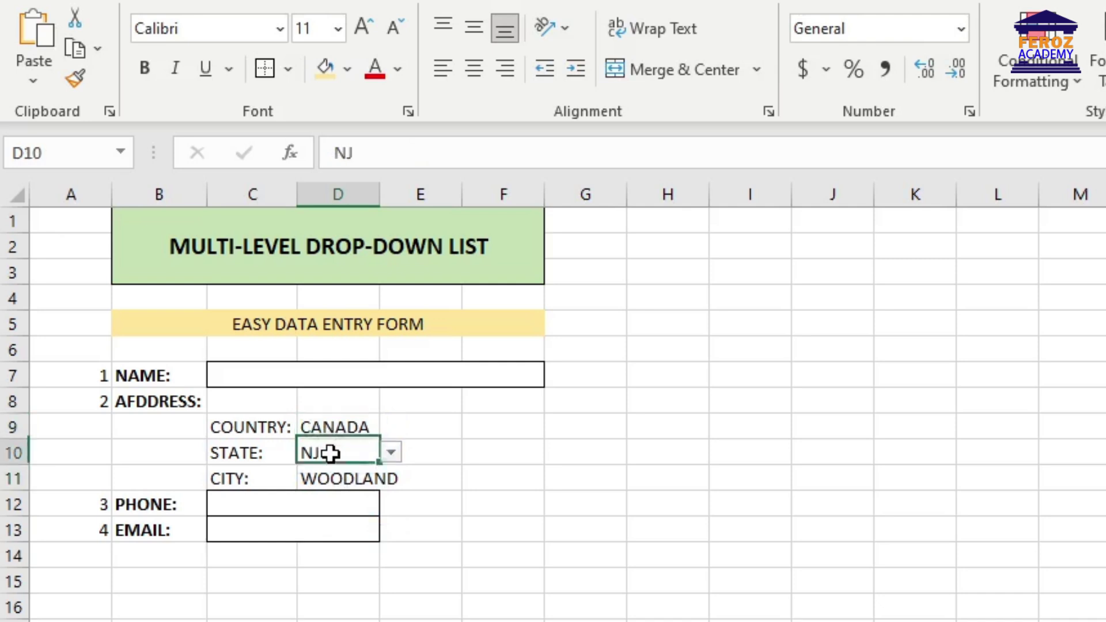
pyautogui.click(387, 452)
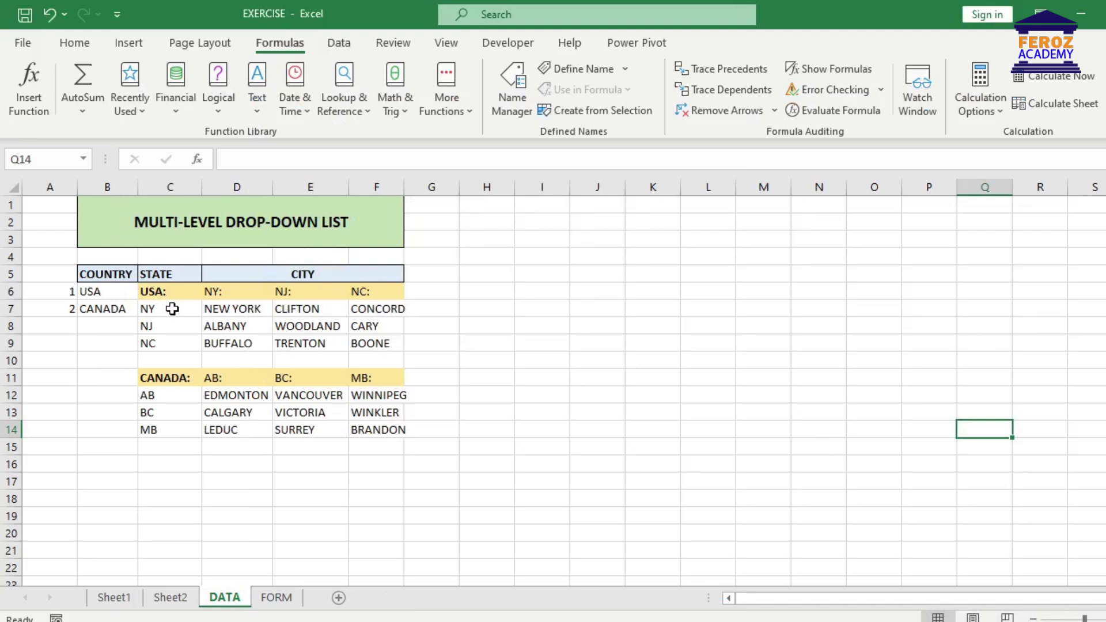
# Name the state lists USA (NY, NJ, NC) and CANADA (AB, BC, MB) via the Name Box.
pyautogui.moveTo(156, 310); pyautogui.dragTo(171, 336)
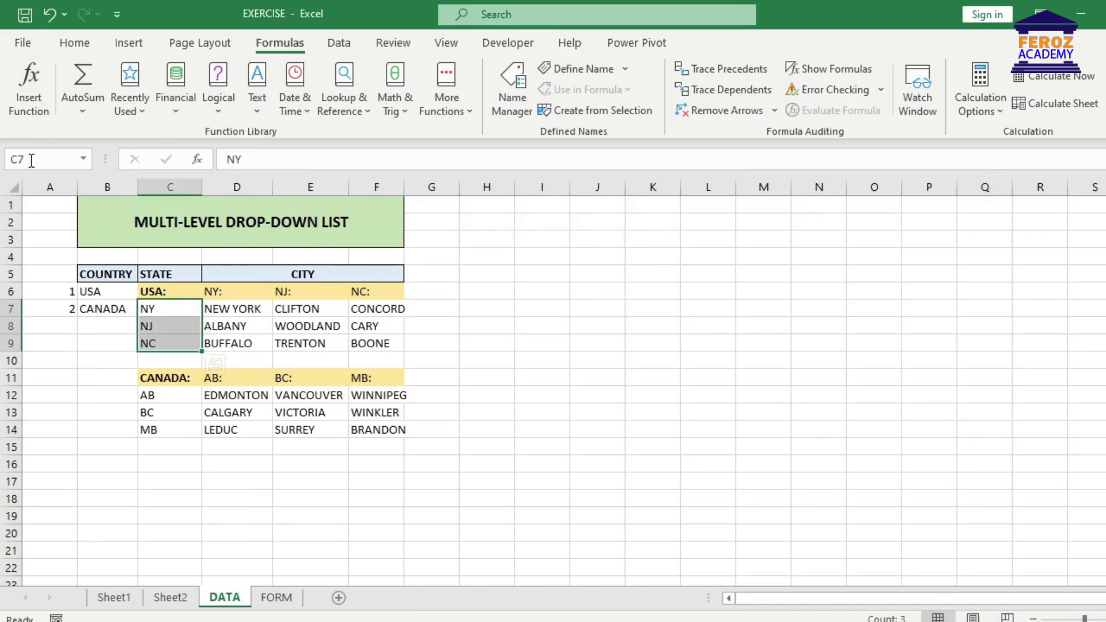
pyautogui.click(34, 161)
pyautogui.write('USA')
pyautogui.press('Return')
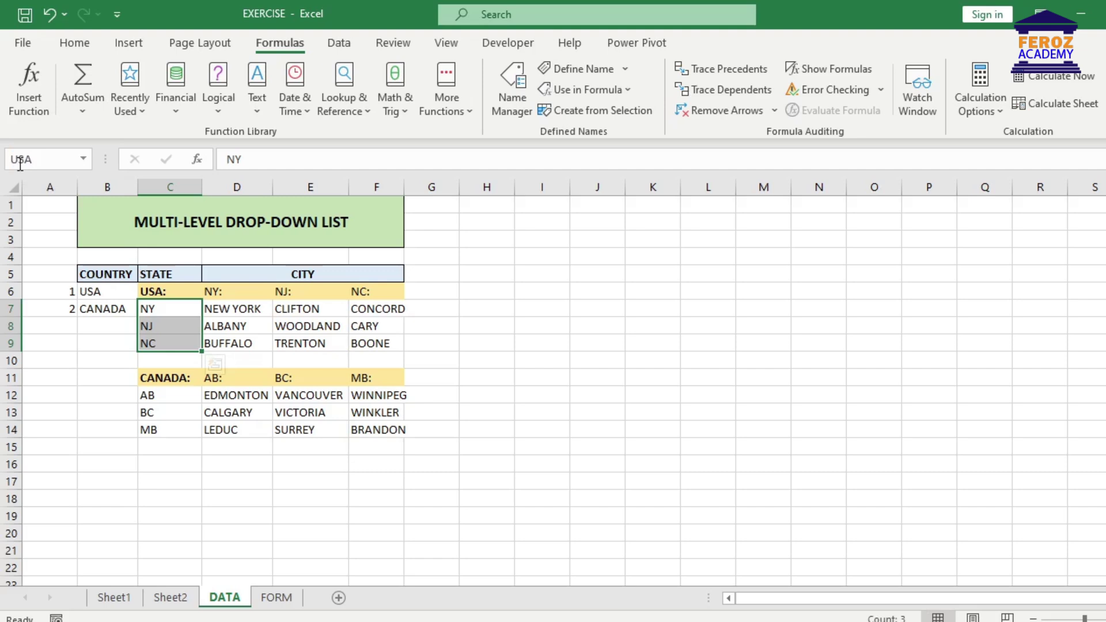
pyautogui.moveTo(168, 395); pyautogui.dragTo(178, 421)
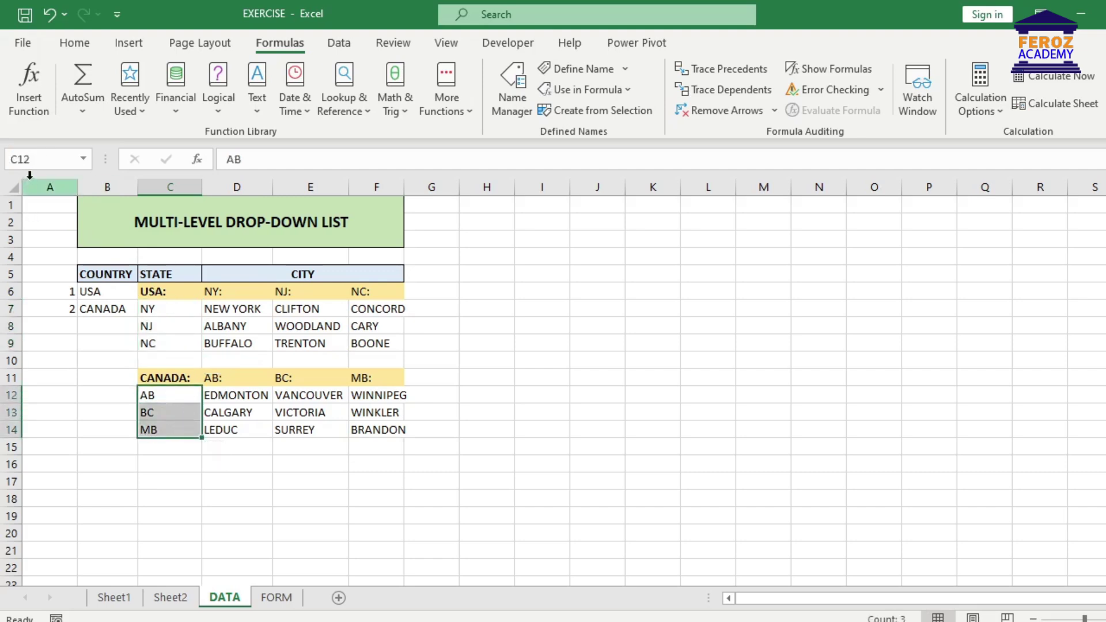
pyautogui.click(37, 160)
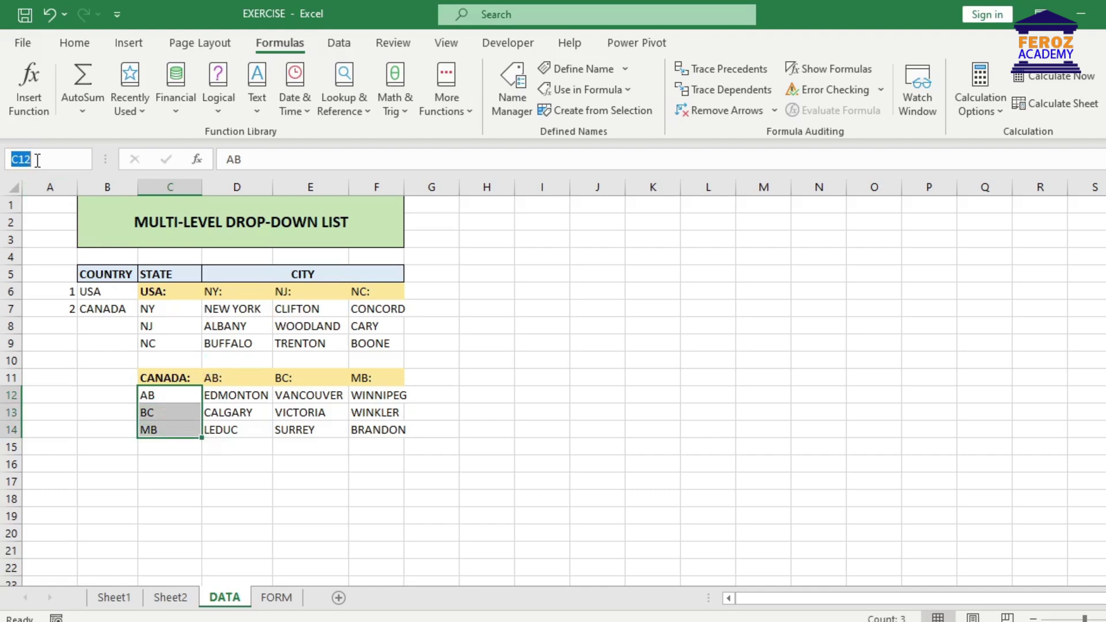
pyautogui.write('CANADA')
pyautogui.press('Return')
# Name the US city ranges D7:D9, E7:E9 and F7:F9 as NY, NJ and NC.
pyautogui.moveTo(237, 309); pyautogui.dragTo(237, 344)
pyautogui.click(39, 156)
pyautogui.write('NY')
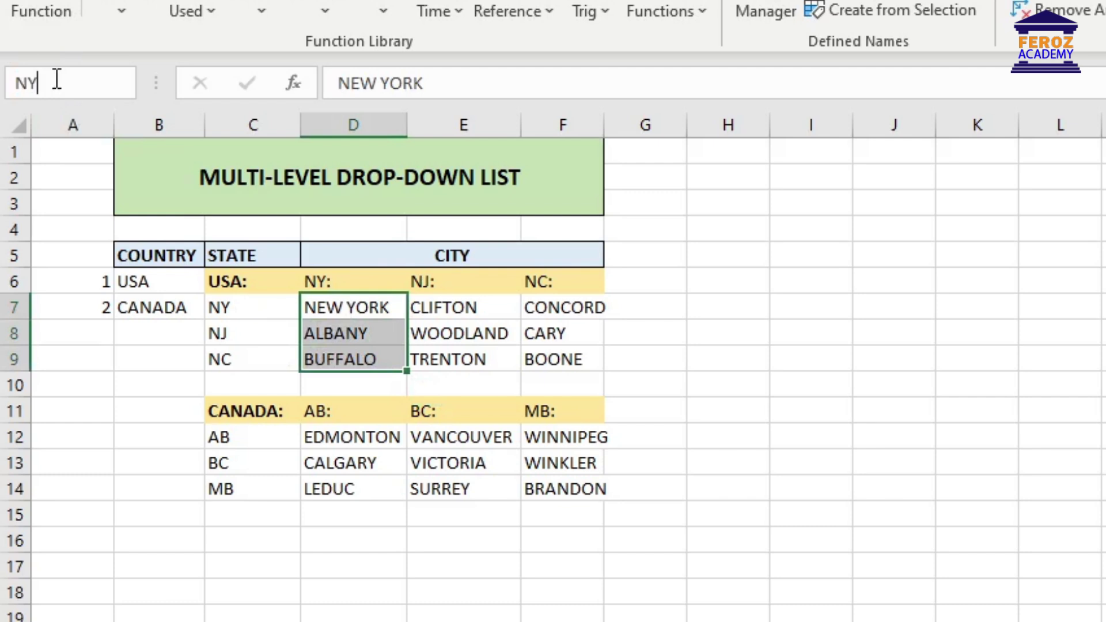
pyautogui.press('Return')
pyautogui.moveTo(452, 306); pyautogui.dragTo(460, 353)
pyautogui.click(44, 83)
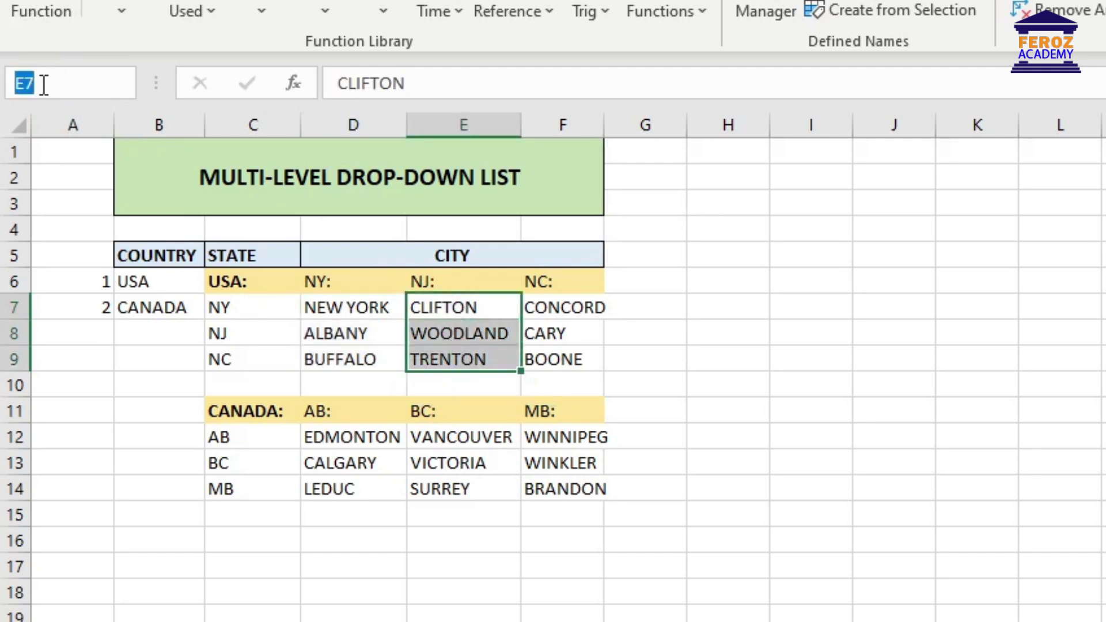
pyautogui.write('NJ')
pyautogui.press('Return')
pyautogui.moveTo(564, 307); pyautogui.dragTo(564, 358)
pyautogui.click(45, 80)
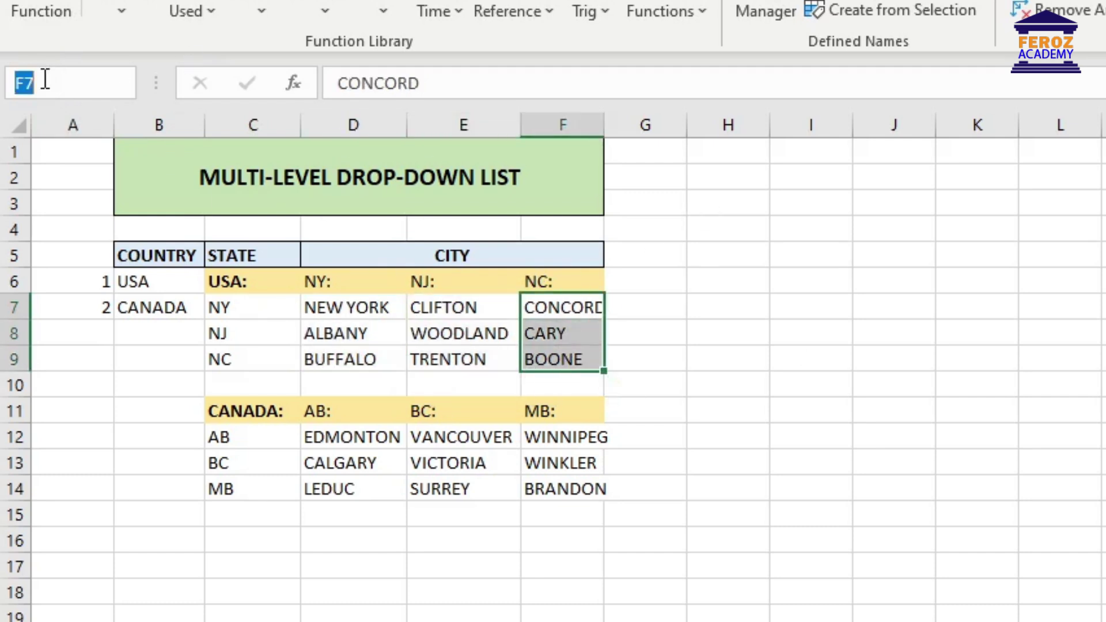
pyautogui.write('NC')
pyautogui.press('Return')
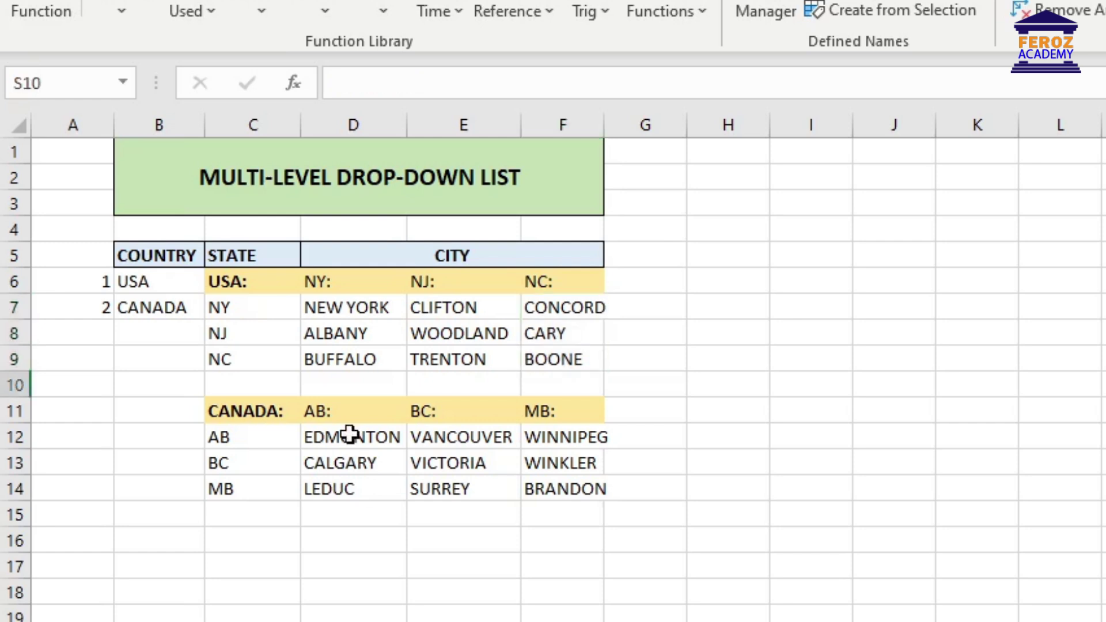
# Name the Canadian city ranges D12:D14, E12:E14 and F12:F14 as AB, BC and MB.
pyautogui.moveTo(350, 435); pyautogui.dragTo(358, 484)
pyautogui.click(55, 82)
pyautogui.write('AB')
pyautogui.press('Return')
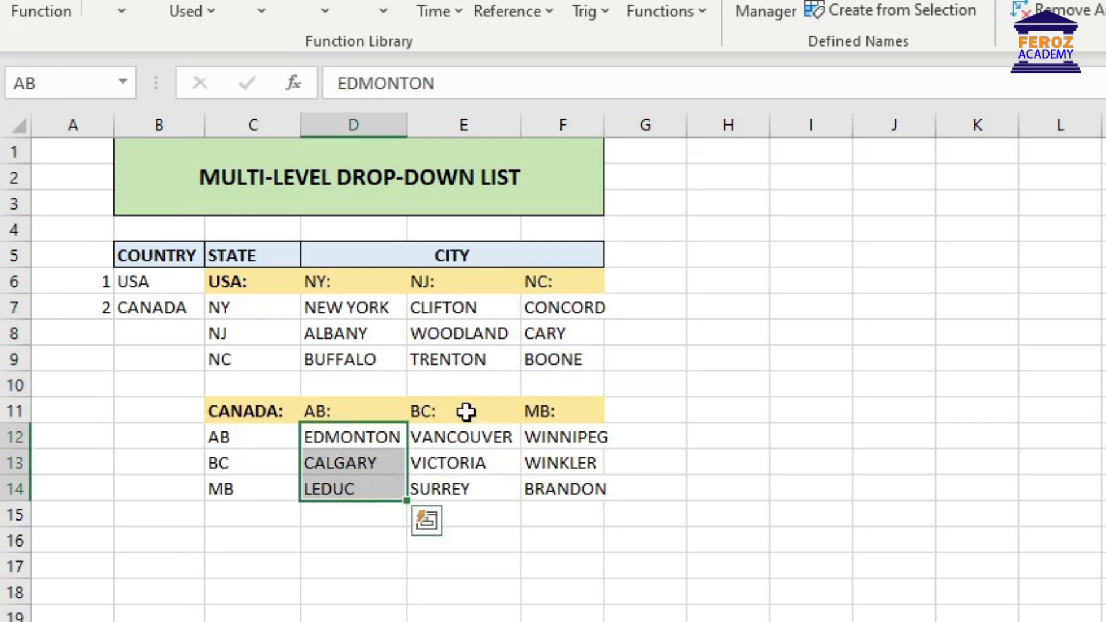
pyautogui.moveTo(462, 436); pyautogui.dragTo(461, 487)
pyautogui.click(64, 85)
pyautogui.write('BC')
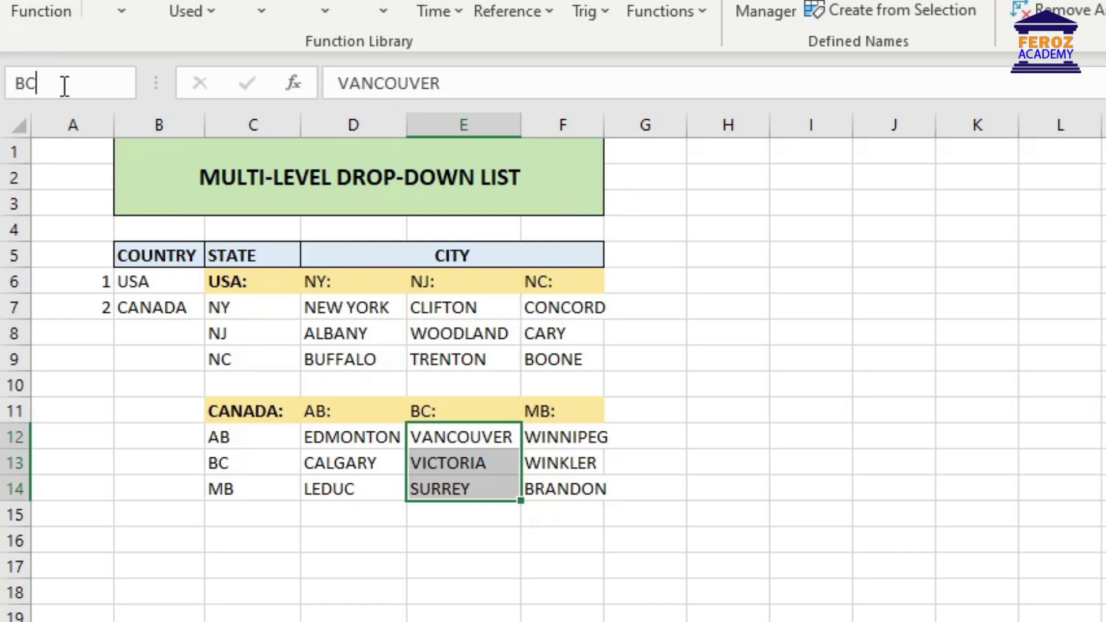
pyautogui.press('Return')
pyautogui.moveTo(562, 437); pyautogui.dragTo(561, 487)
pyautogui.click(121, 83)
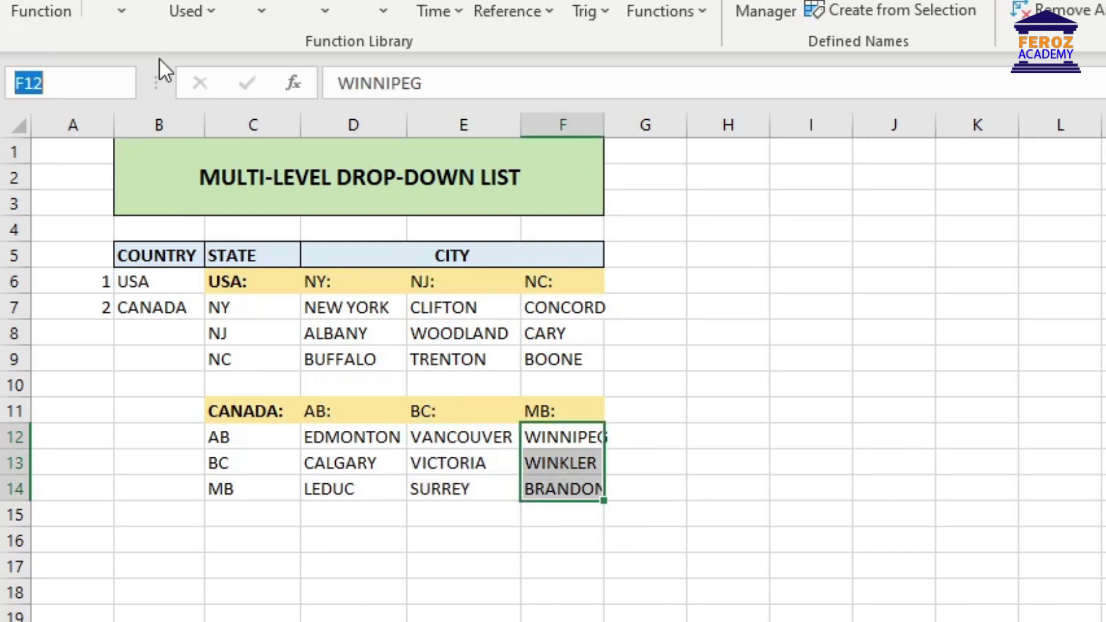
pyautogui.write('MB')
pyautogui.press('Return')
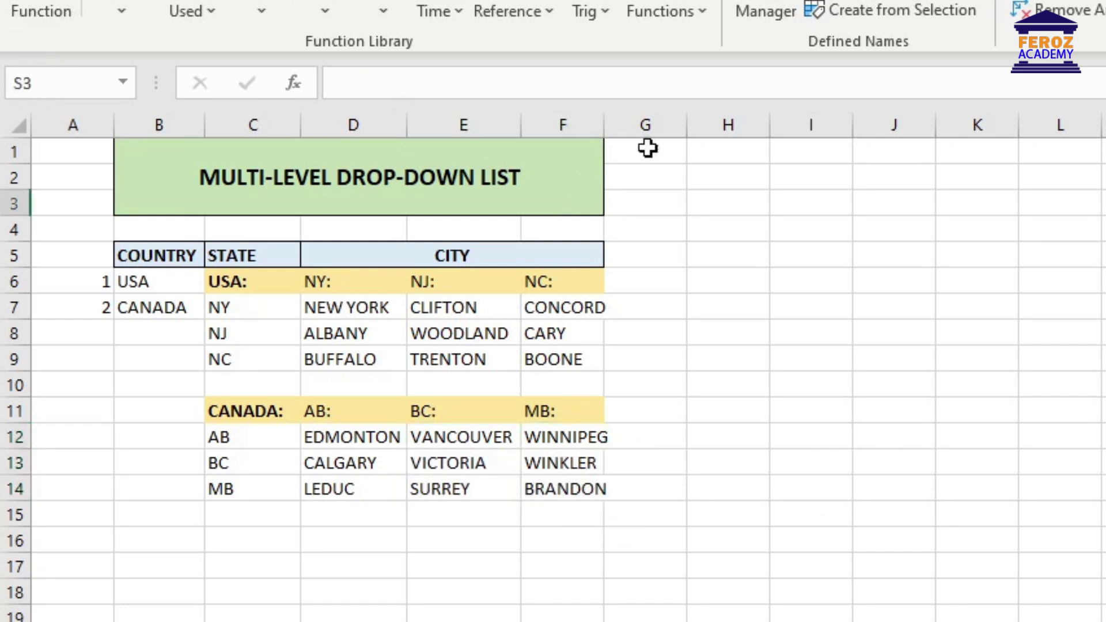
# Jump to AB, CANADA, USA and NC from the Name Box list to verify their cells.
pyautogui.click(128, 84)
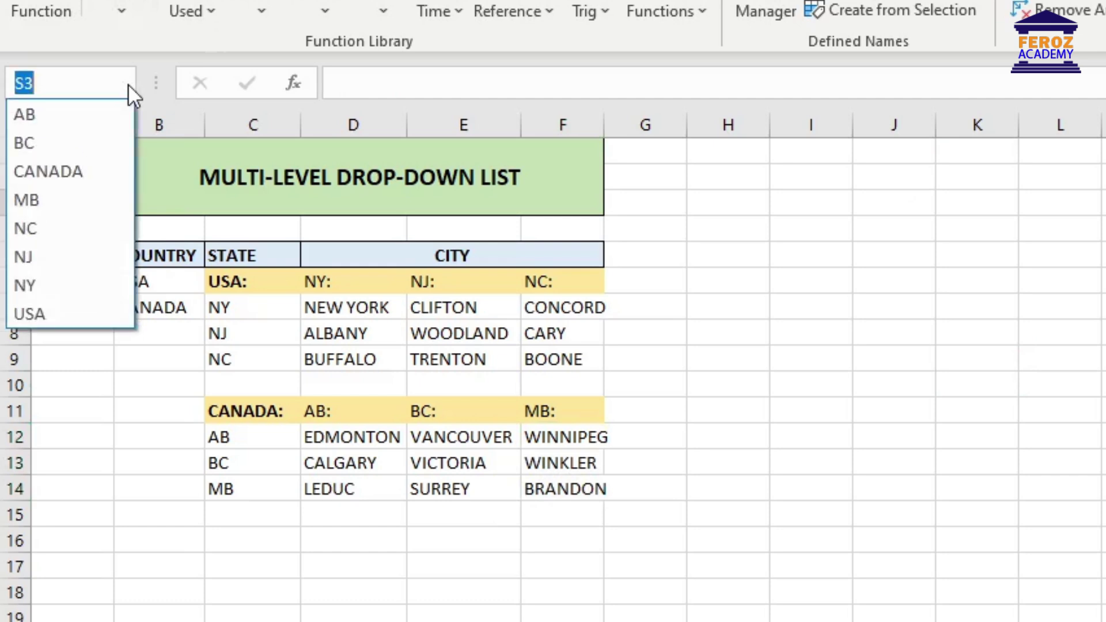
pyautogui.click(47, 115)
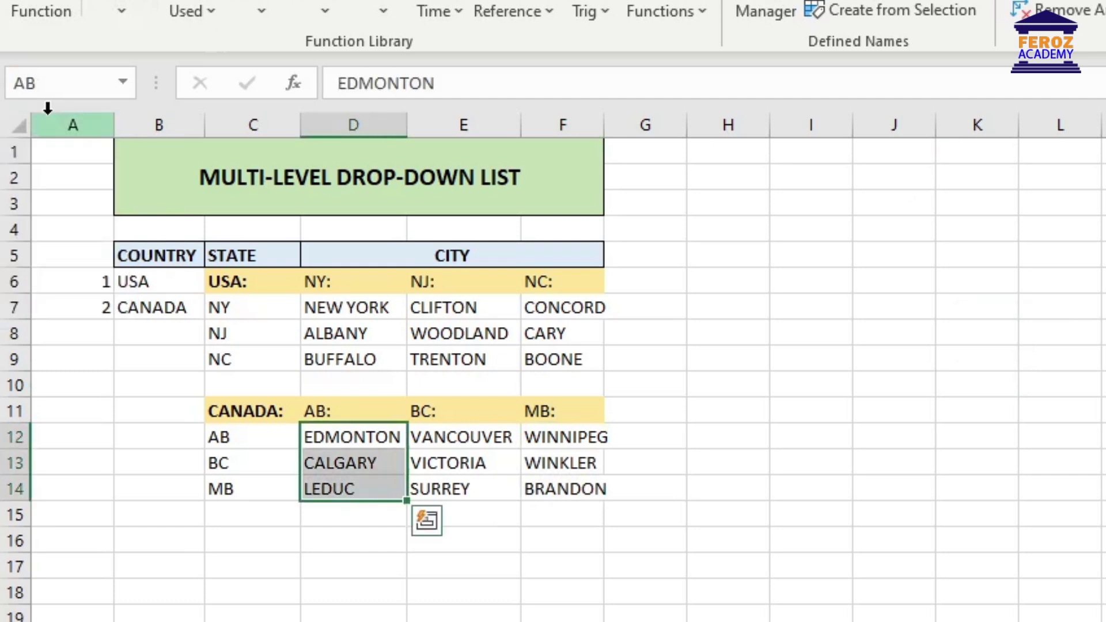
pyautogui.click(126, 79)
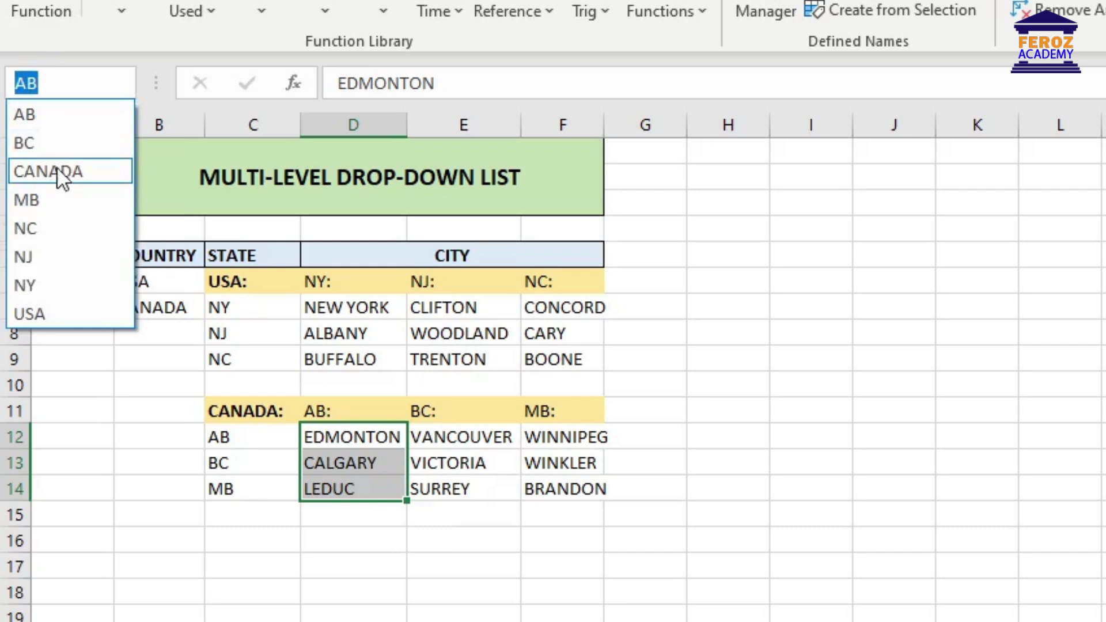
pyautogui.click(56, 171)
pyautogui.click(125, 86)
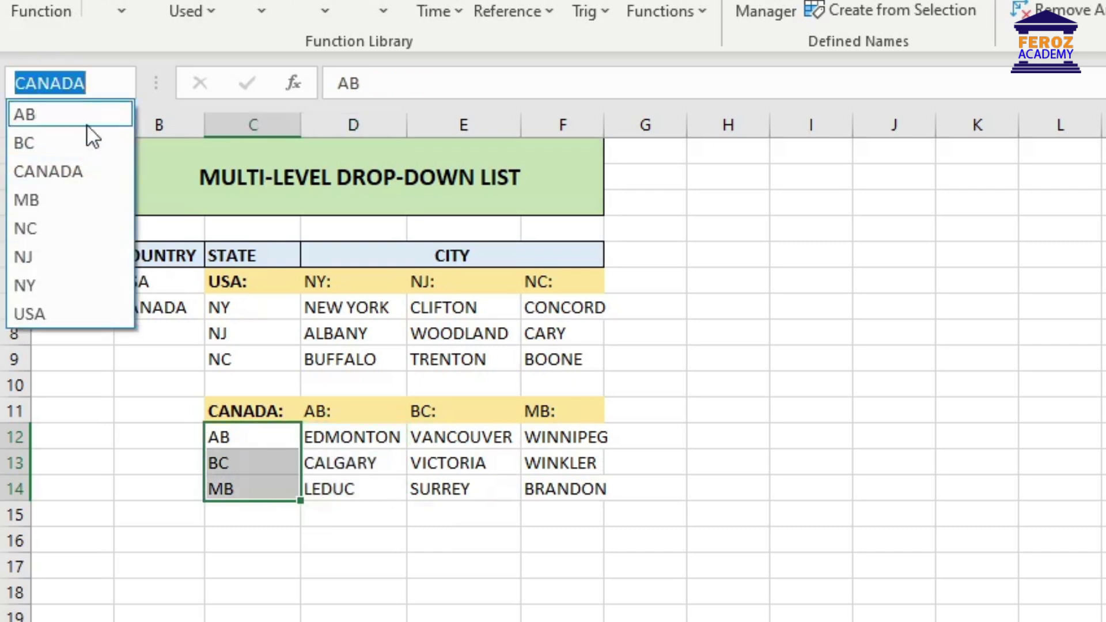
pyautogui.click(43, 317)
pyautogui.click(125, 81)
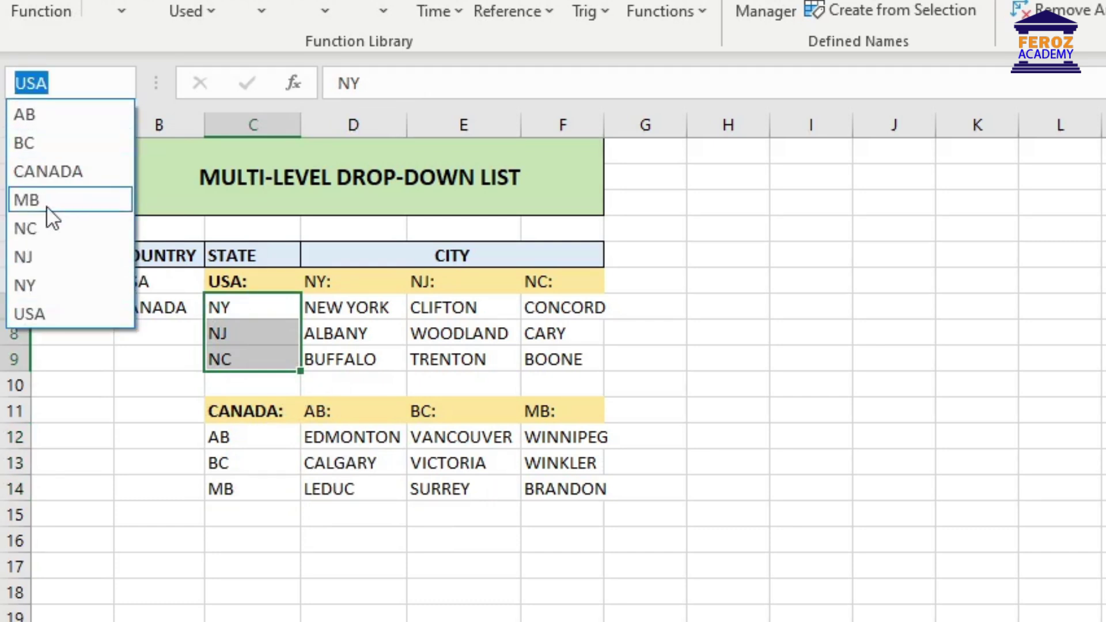
pyautogui.click(26, 229)
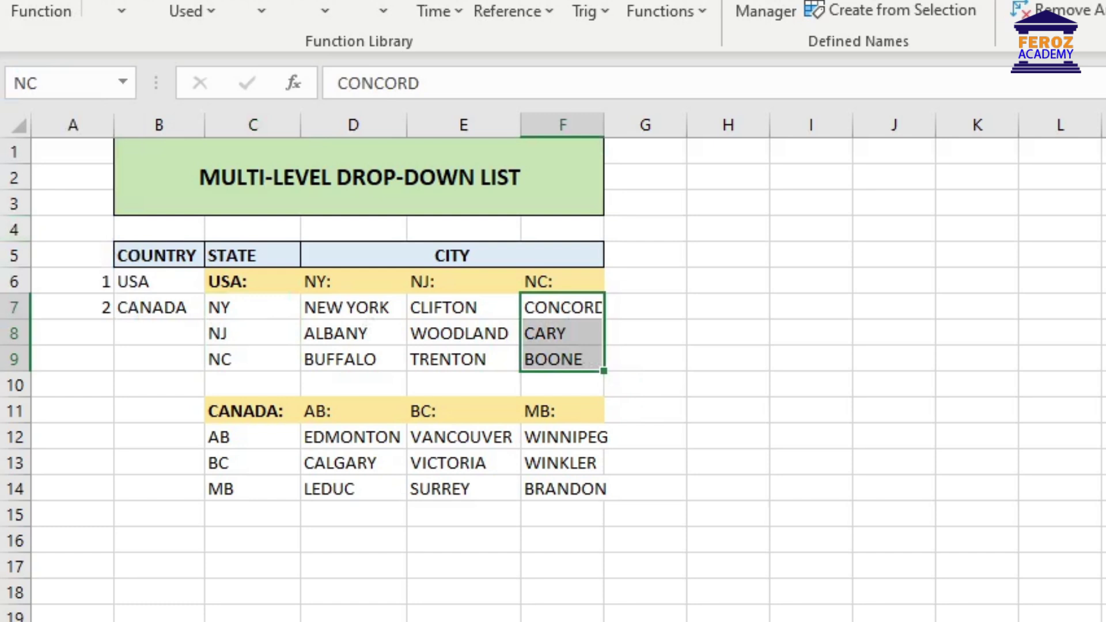
pyautogui.click(1100, 359)
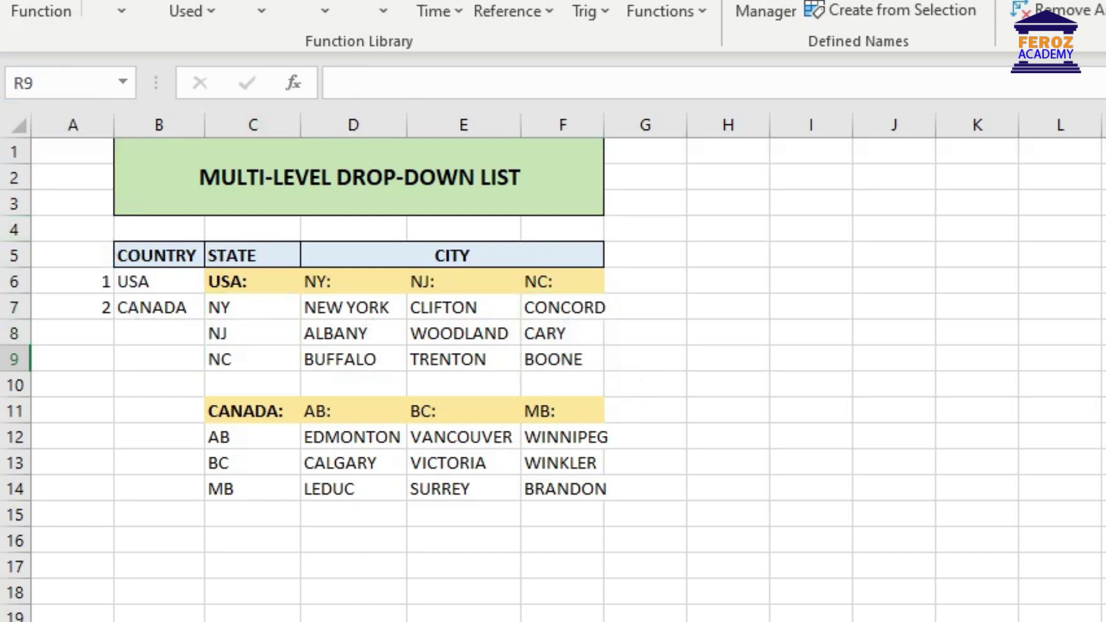
pyautogui.hotkey('alt', 'a')
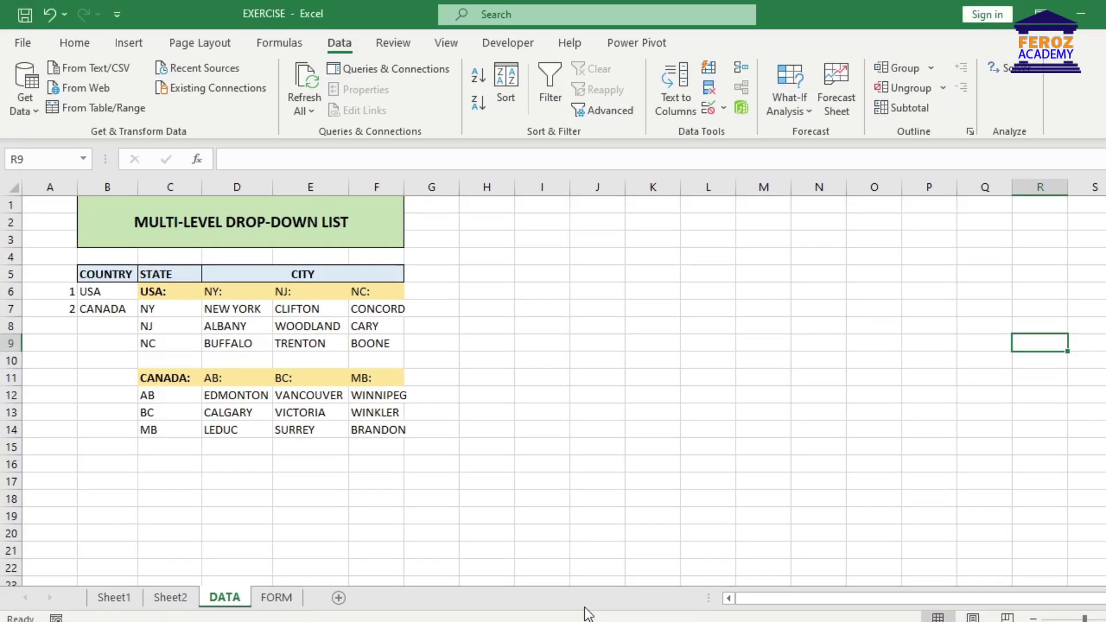
# On the FORM sheet, open Data Validation for the country cell D9.
pyautogui.click(277, 600)
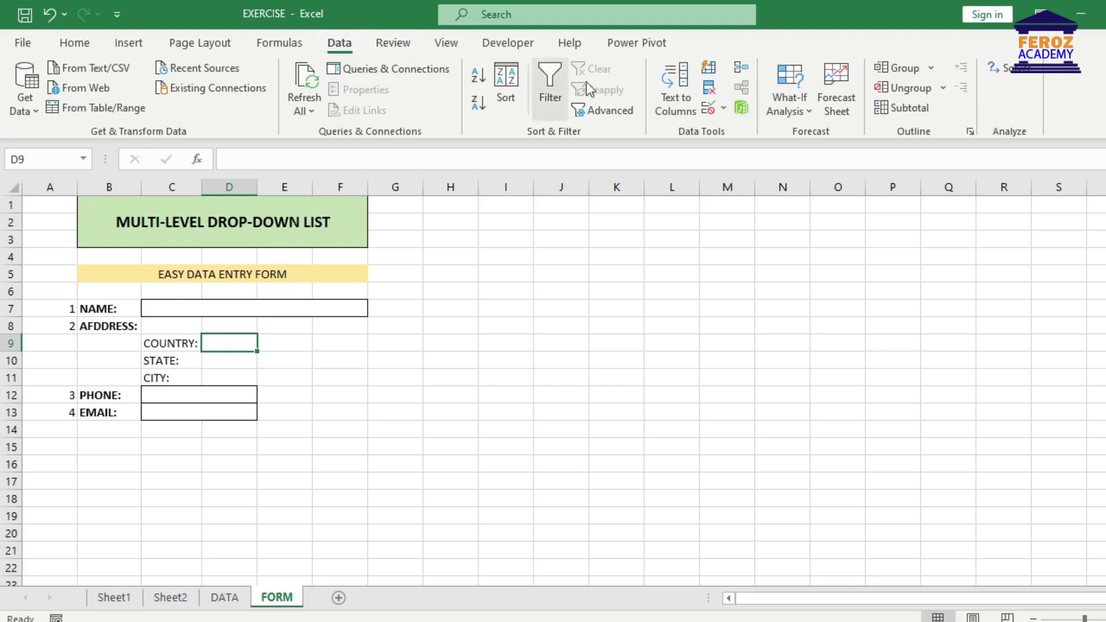
pyautogui.click(710, 109)
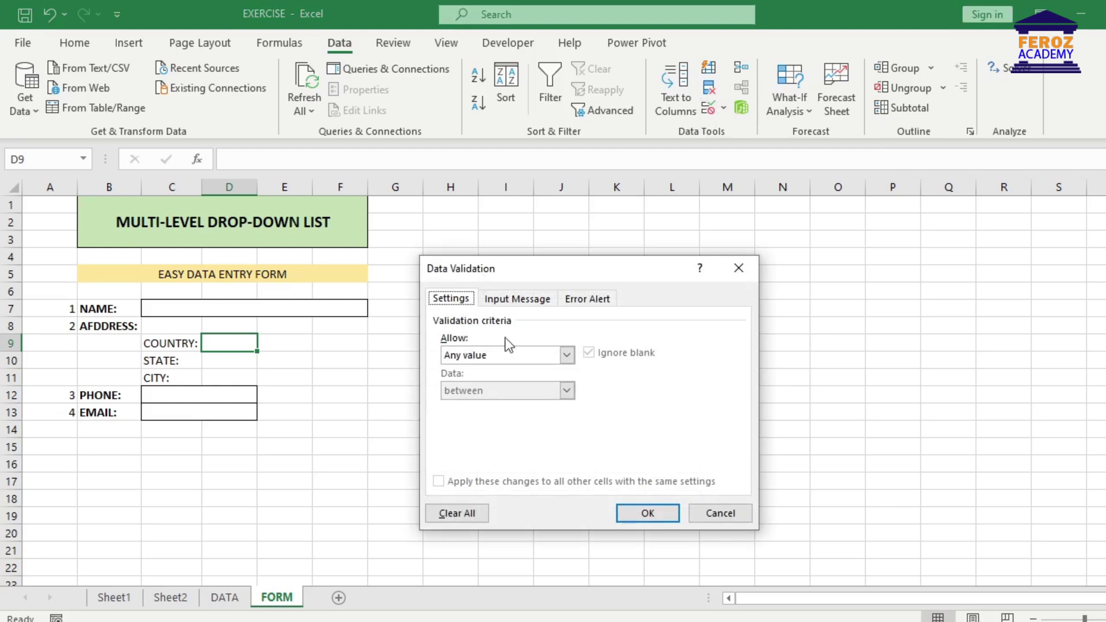
# Give D9 a List validation sourced from DATA!$B$6:$B$7 (USA, CANADA).
pyautogui.click(567, 354)
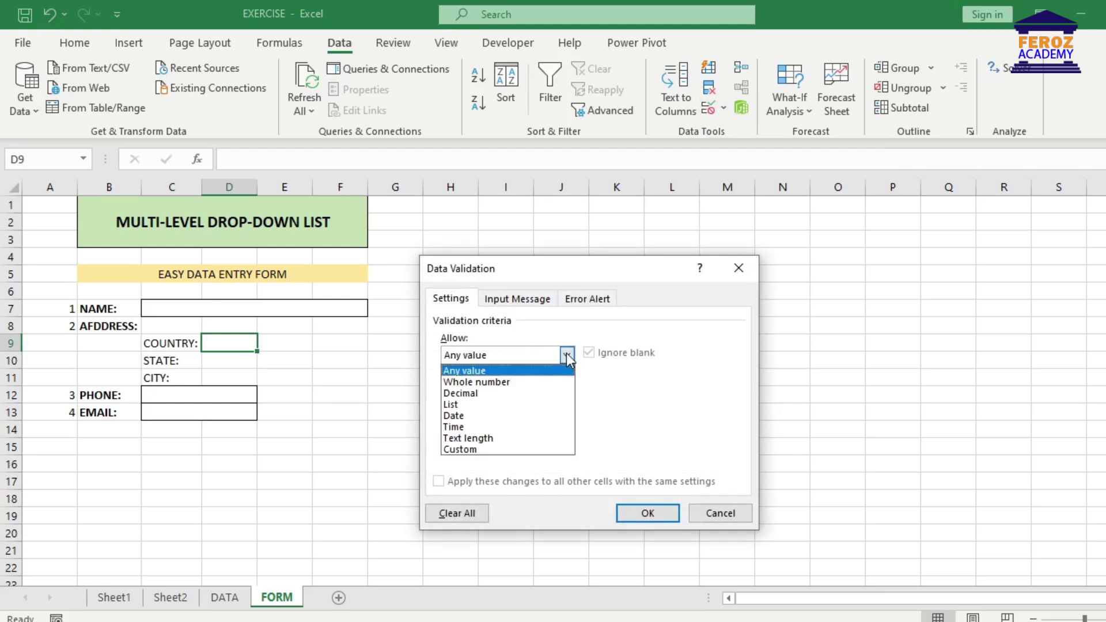
pyautogui.click(461, 404)
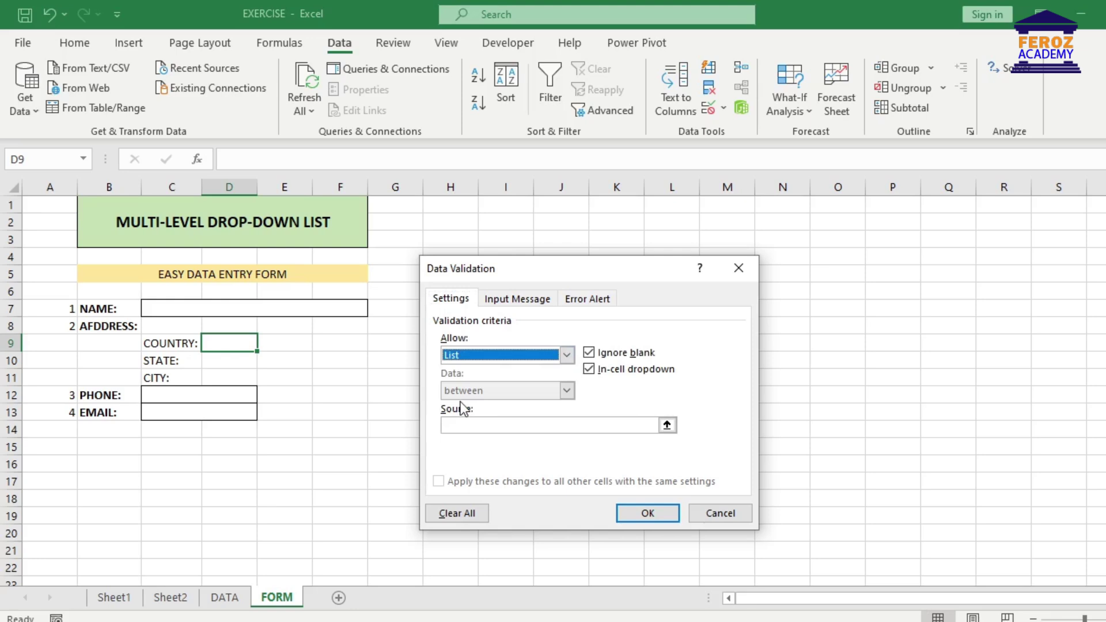
pyautogui.click(449, 425)
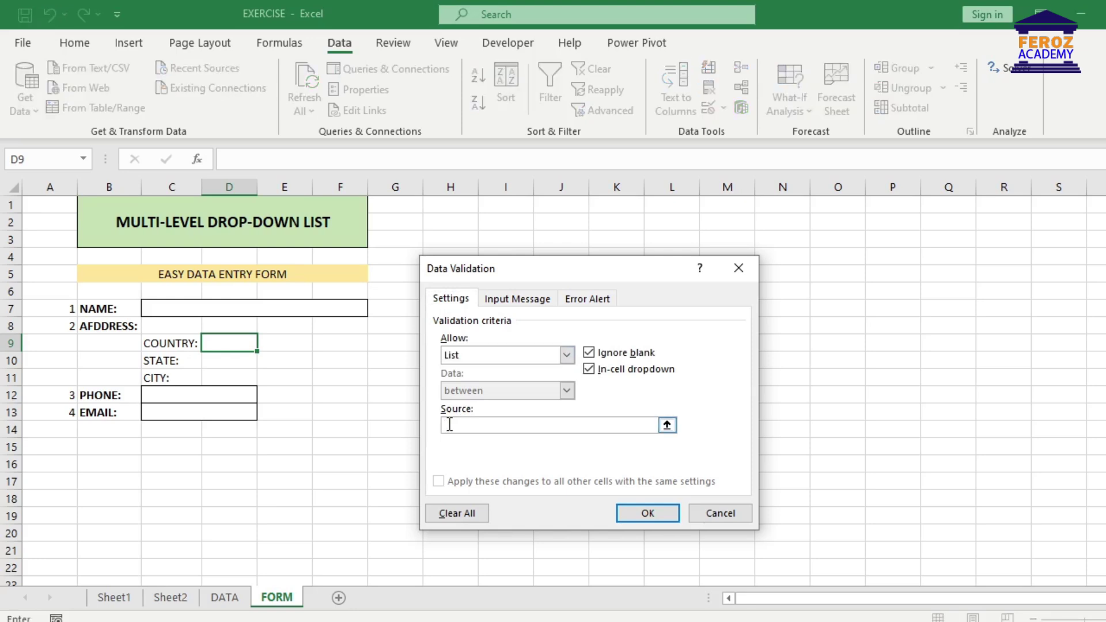
pyautogui.click(229, 599)
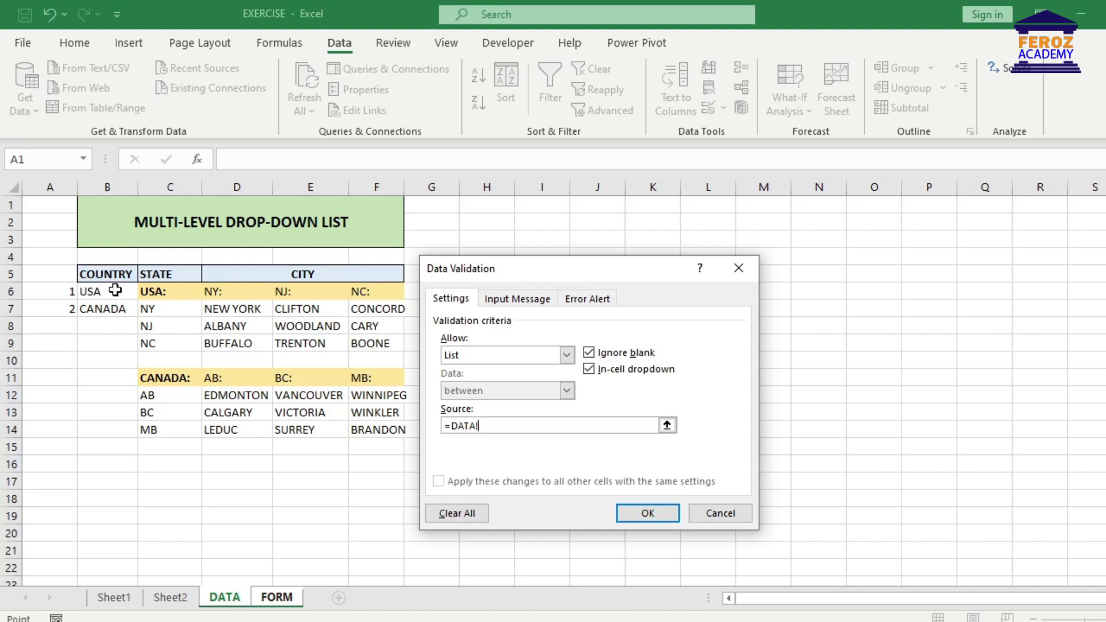
pyautogui.moveTo(115, 290); pyautogui.dragTo(117, 306)
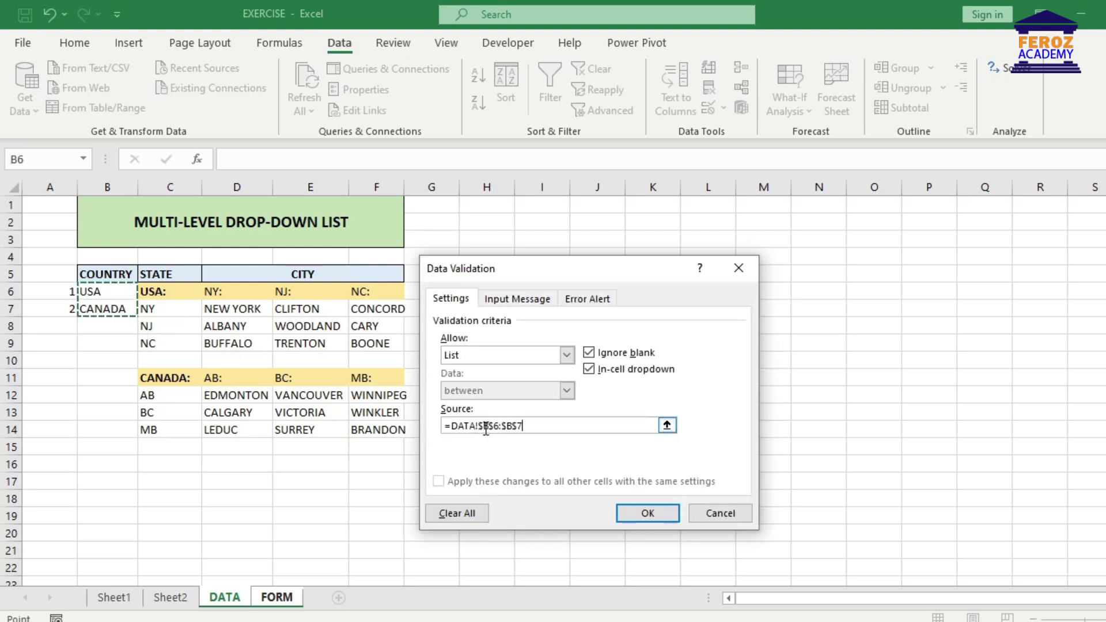
pyautogui.click(654, 514)
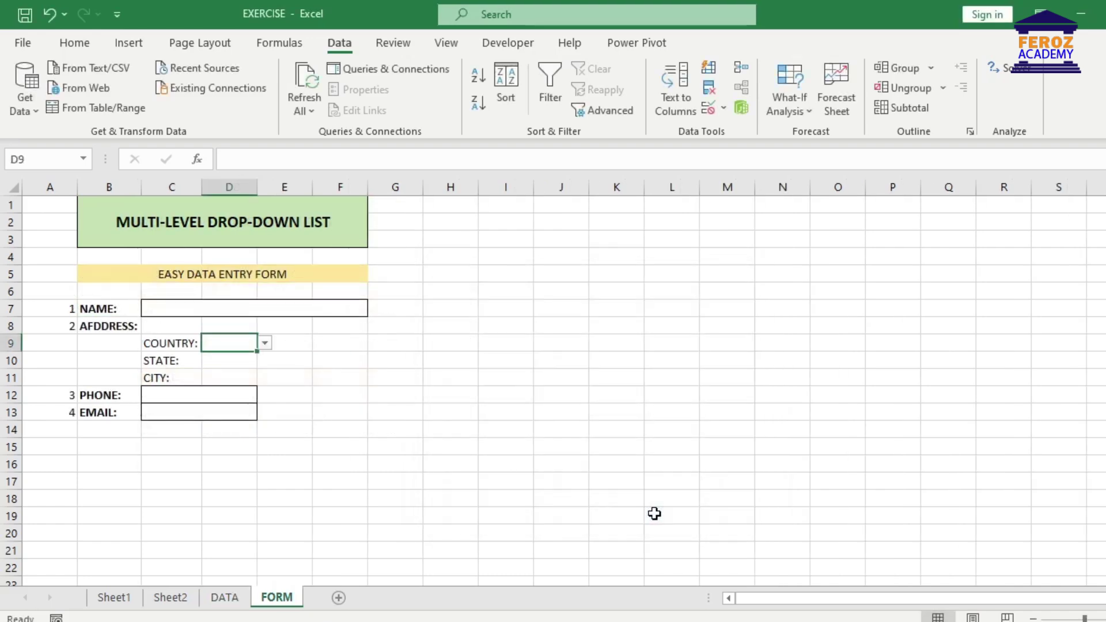
# Choose CANADA from D9's drop-down, then select the state cell D10.
pyautogui.click(265, 343)
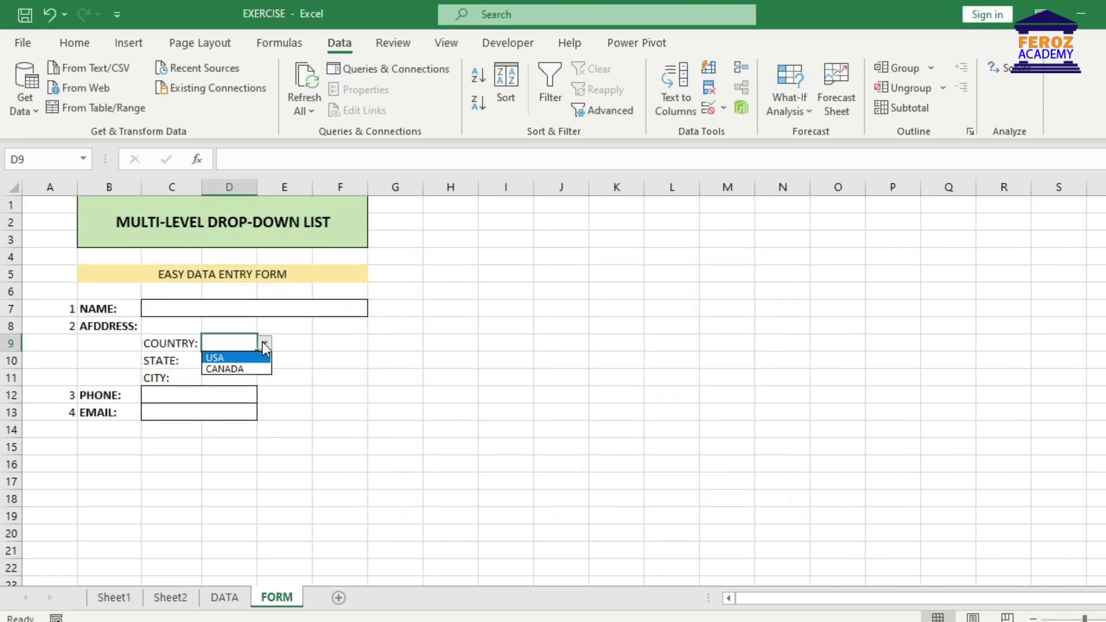
pyautogui.click(226, 369)
pyautogui.click(838, 412)
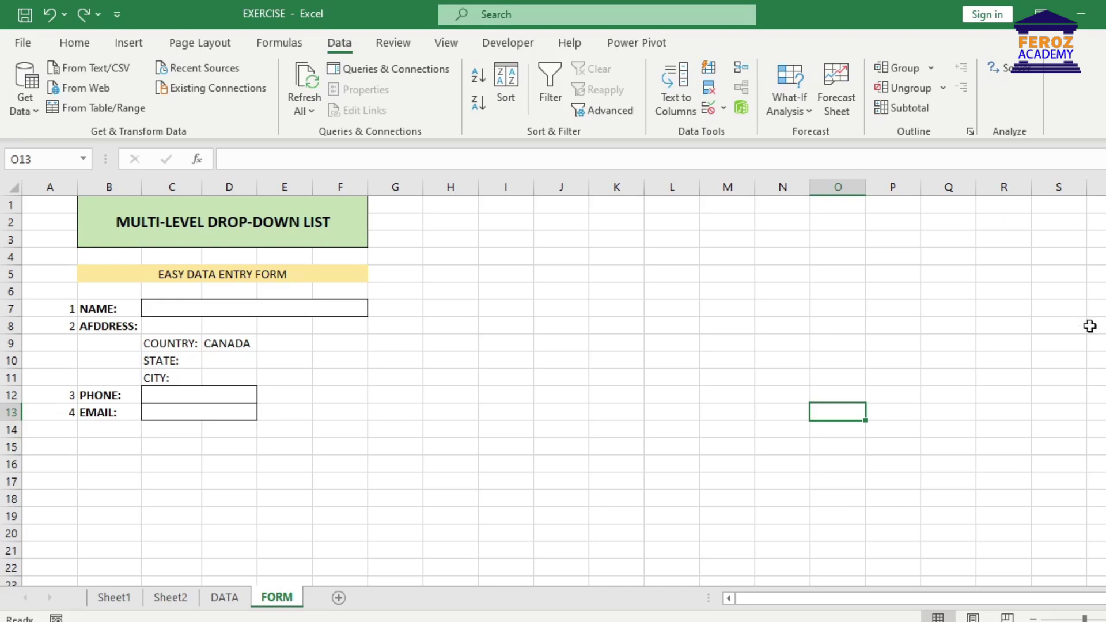
pyautogui.click(225, 360)
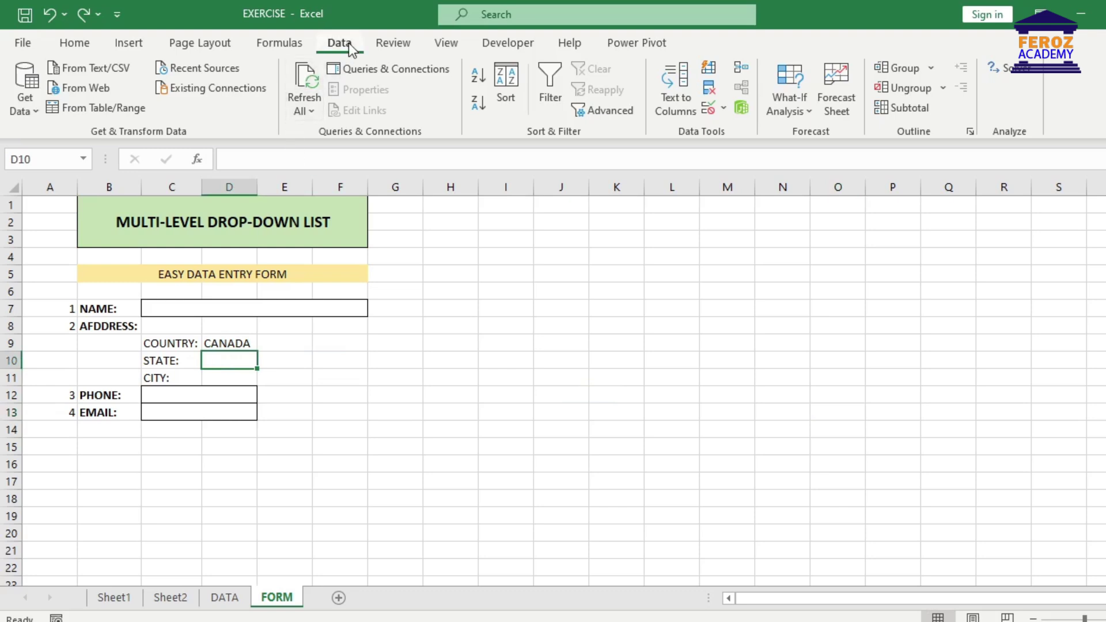
# Give D10 a List validation with source =INDIRECT(D9), removing both $ anchors.
pyautogui.click(709, 108)
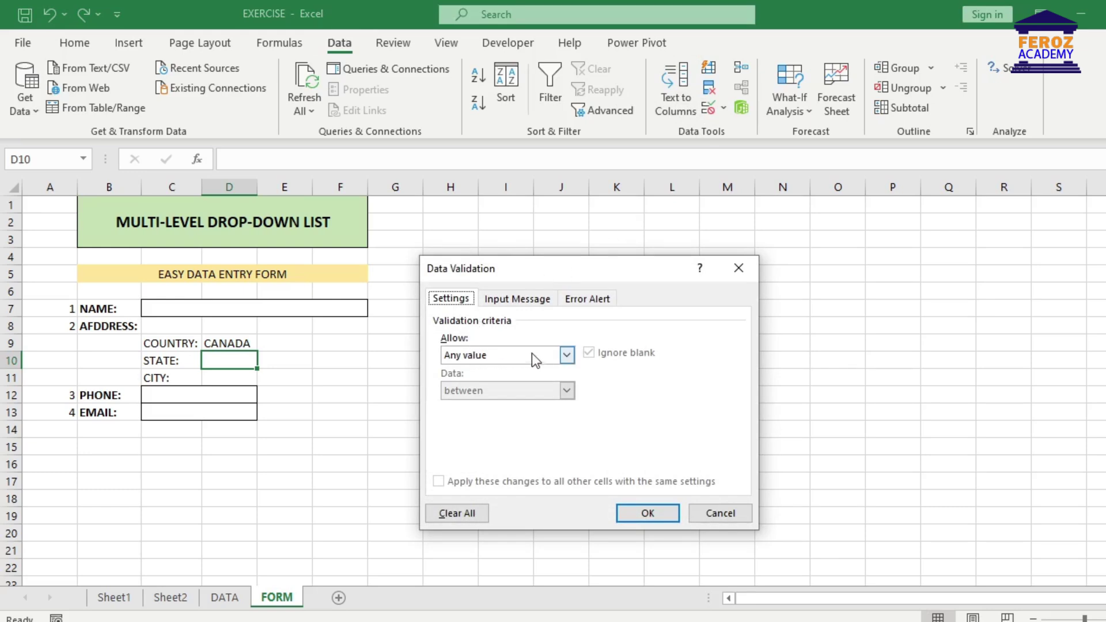
pyautogui.click(567, 355)
pyautogui.click(451, 405)
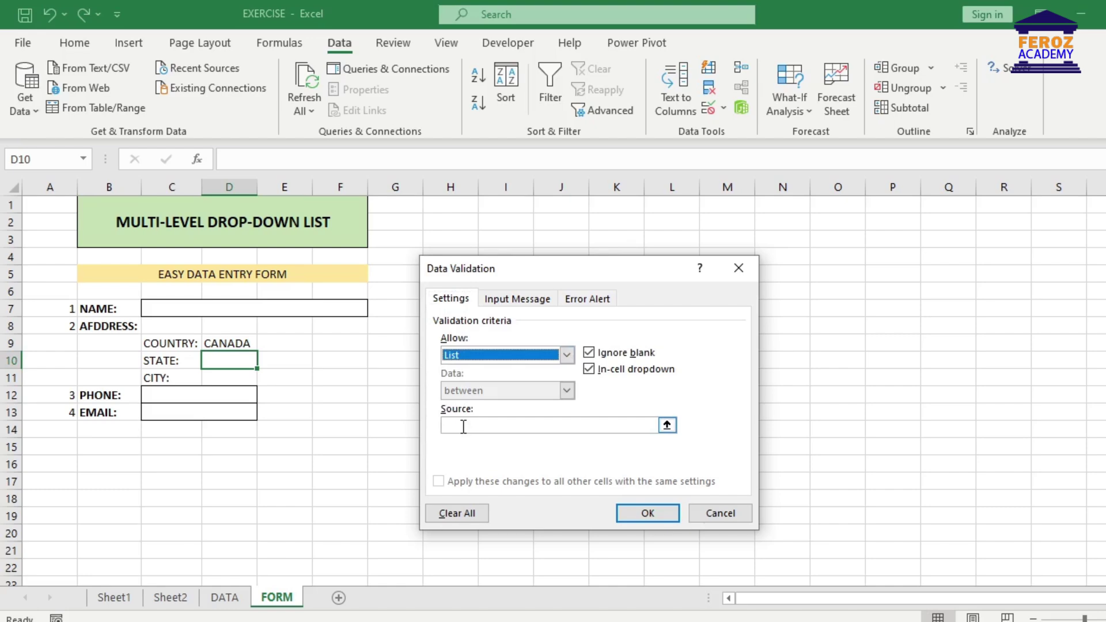
pyautogui.click(464, 426)
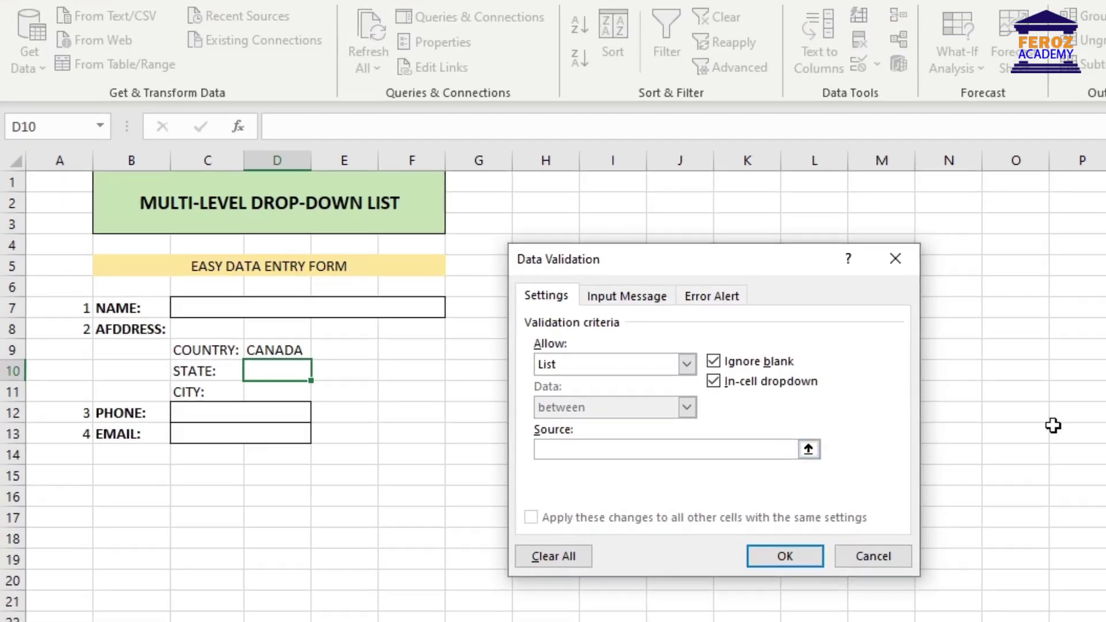
pyautogui.write('=I')
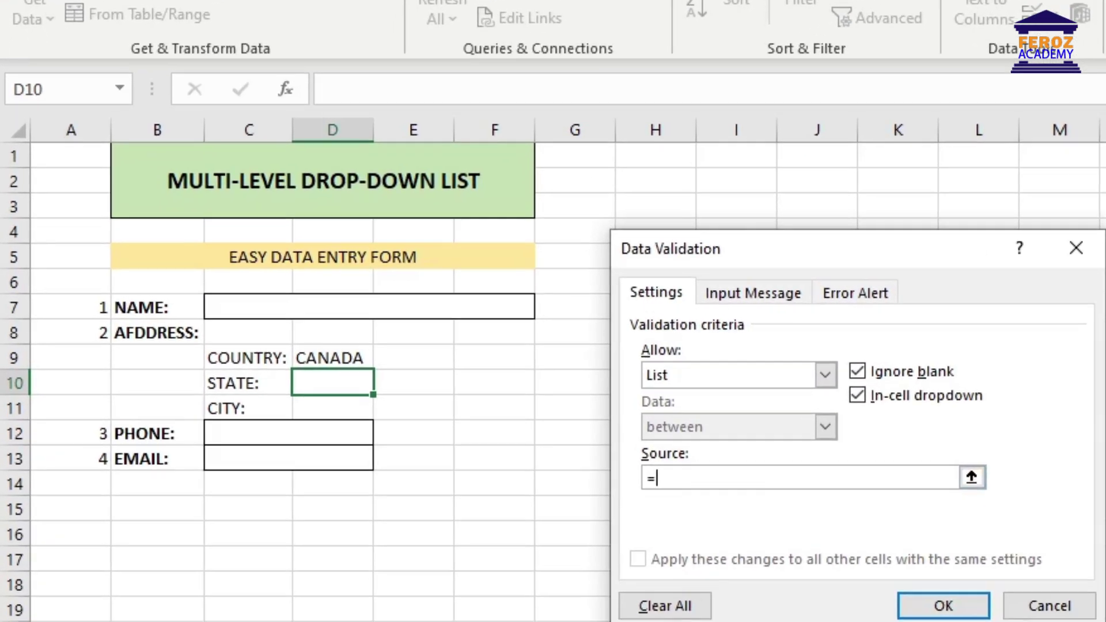
pyautogui.write('N')
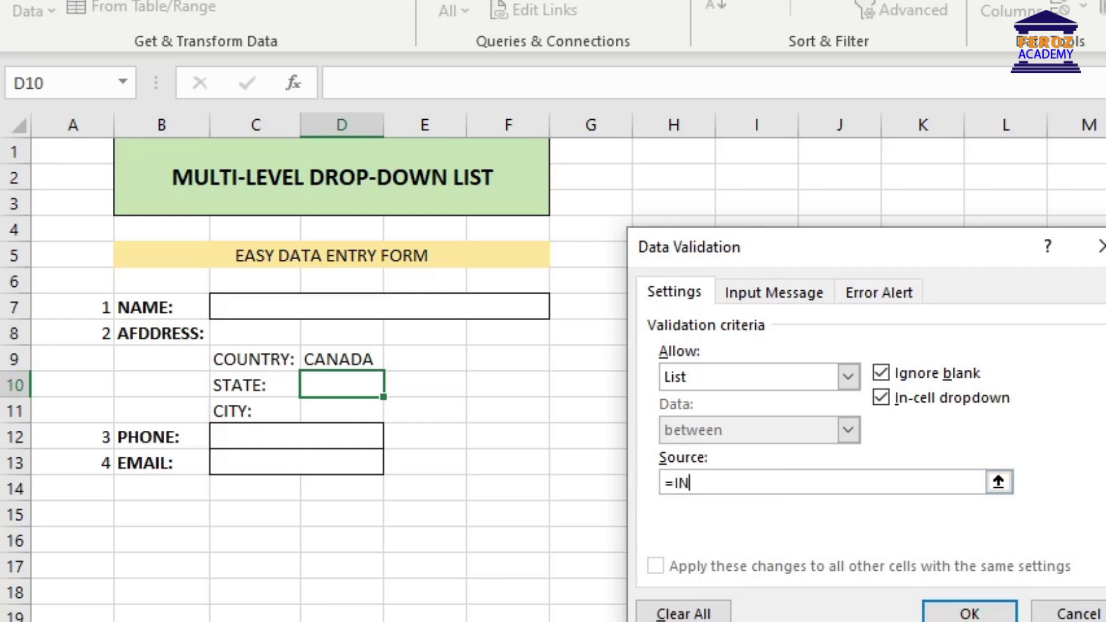
pyautogui.write('DIRECT(')
pyautogui.click(338, 359)
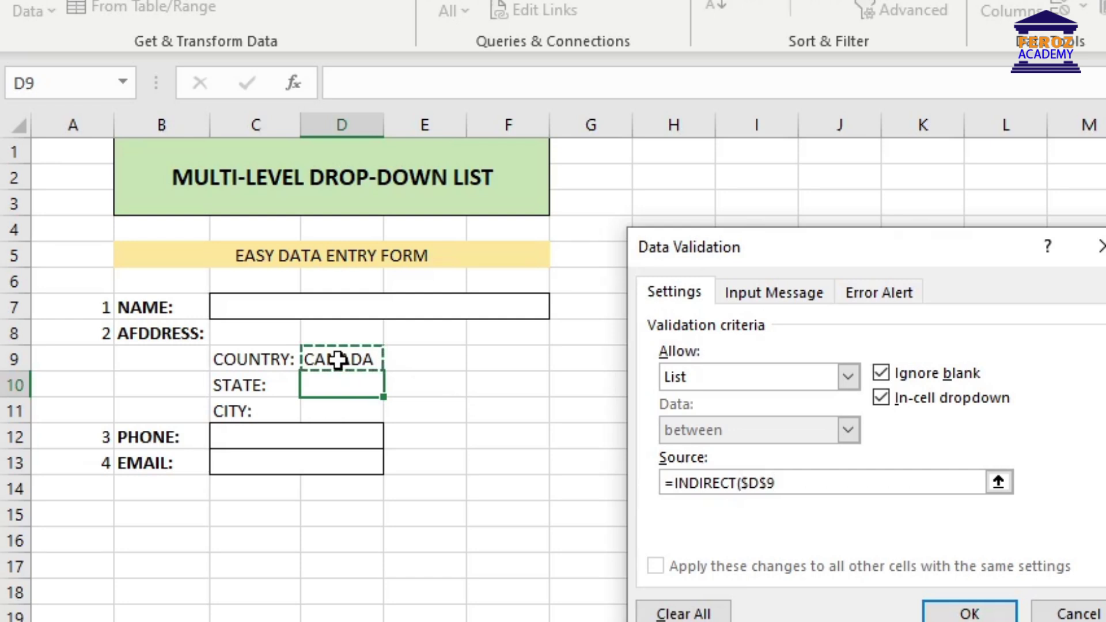
pyautogui.write(')')
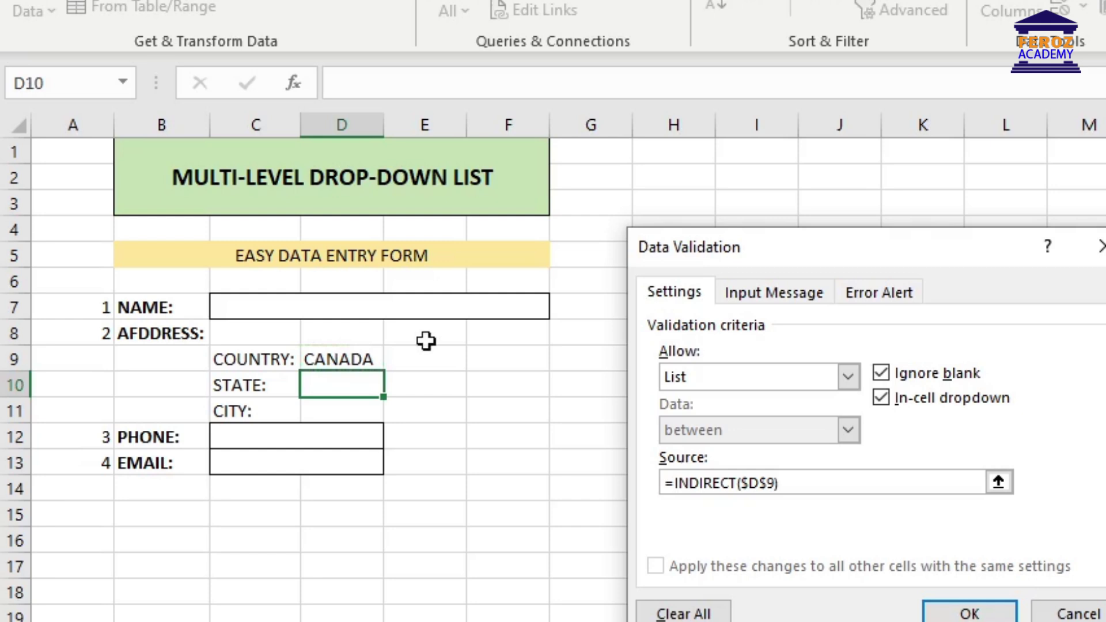
pyautogui.click(751, 484)
pyautogui.press('BackSpace')
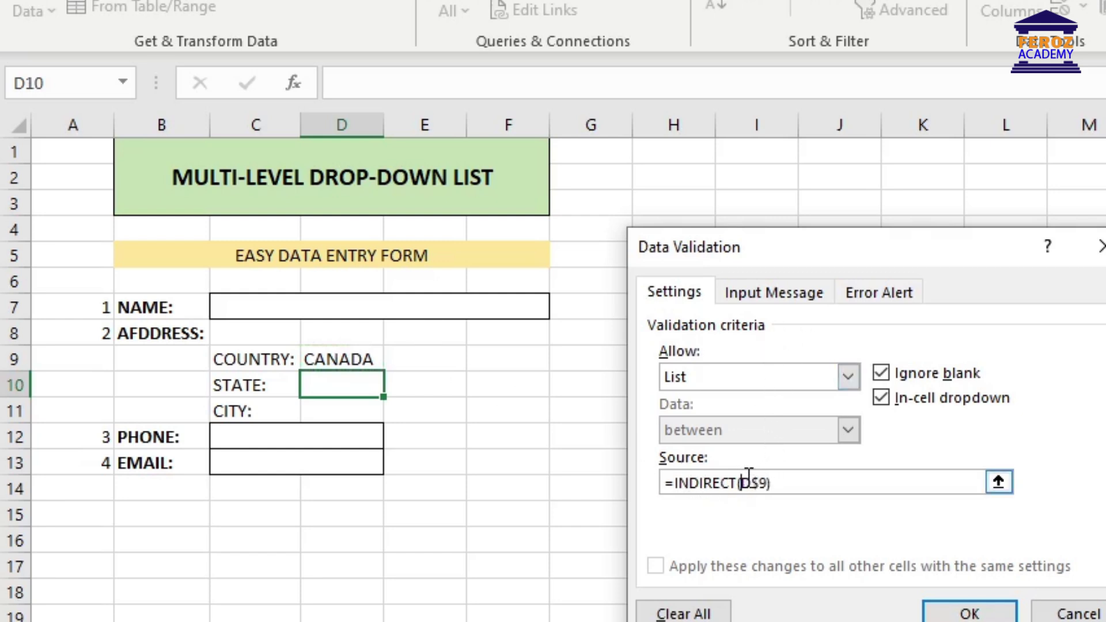
pyautogui.click(760, 484)
pyautogui.press('BackSpace')
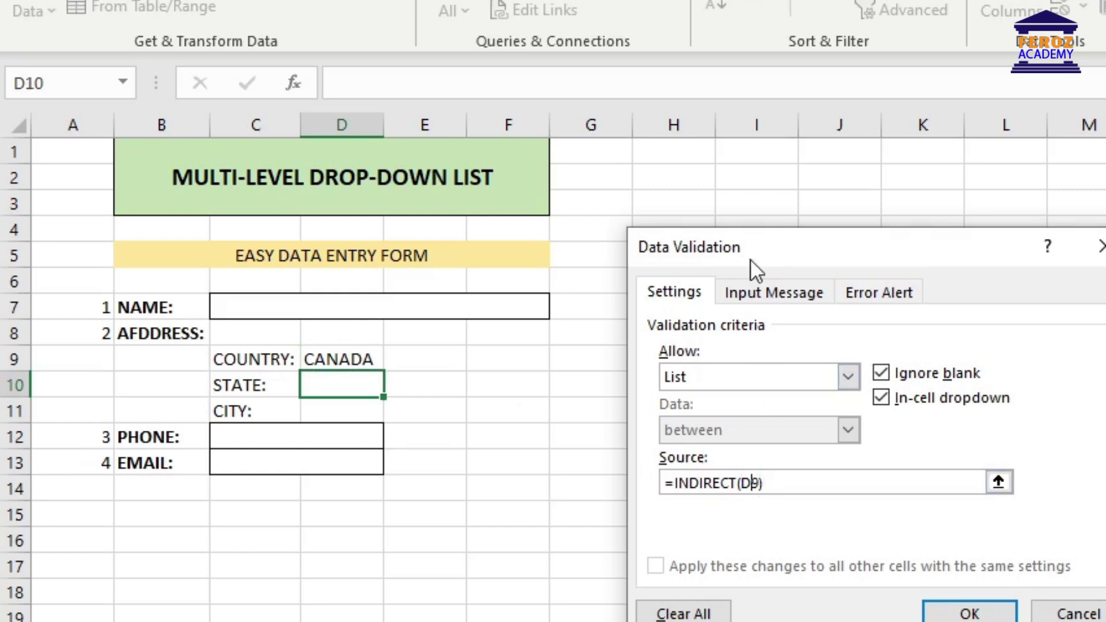
pyautogui.click(966, 614)
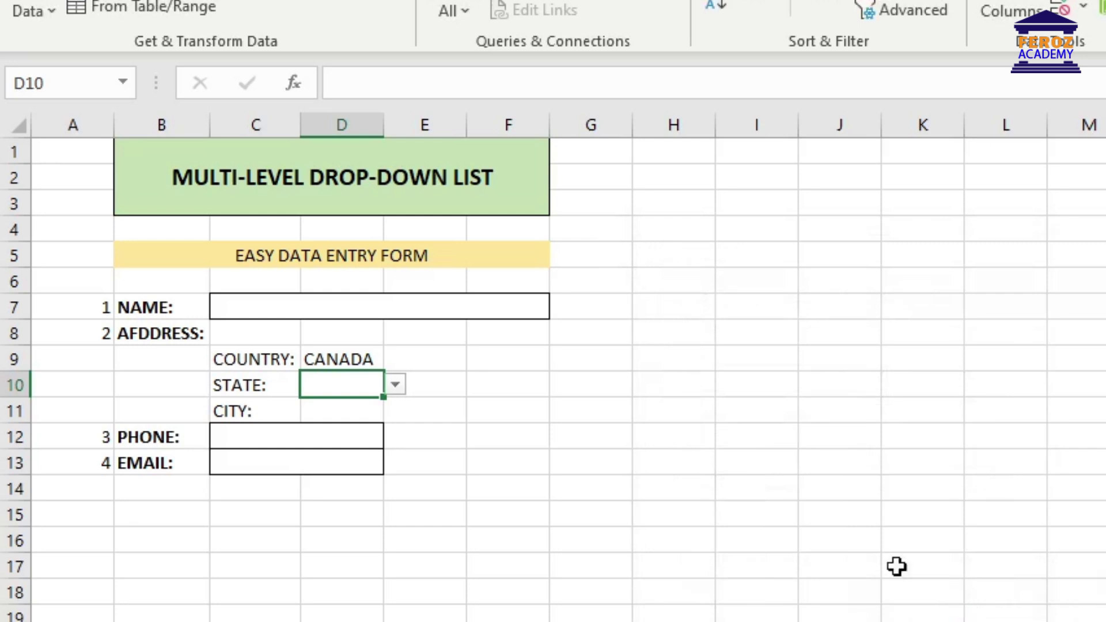
# Test the lists: check CANADA's states, then pick USA and NC.
pyautogui.click(395, 385)
pyautogui.click(395, 385)
pyautogui.click(370, 359)
pyautogui.click(395, 358)
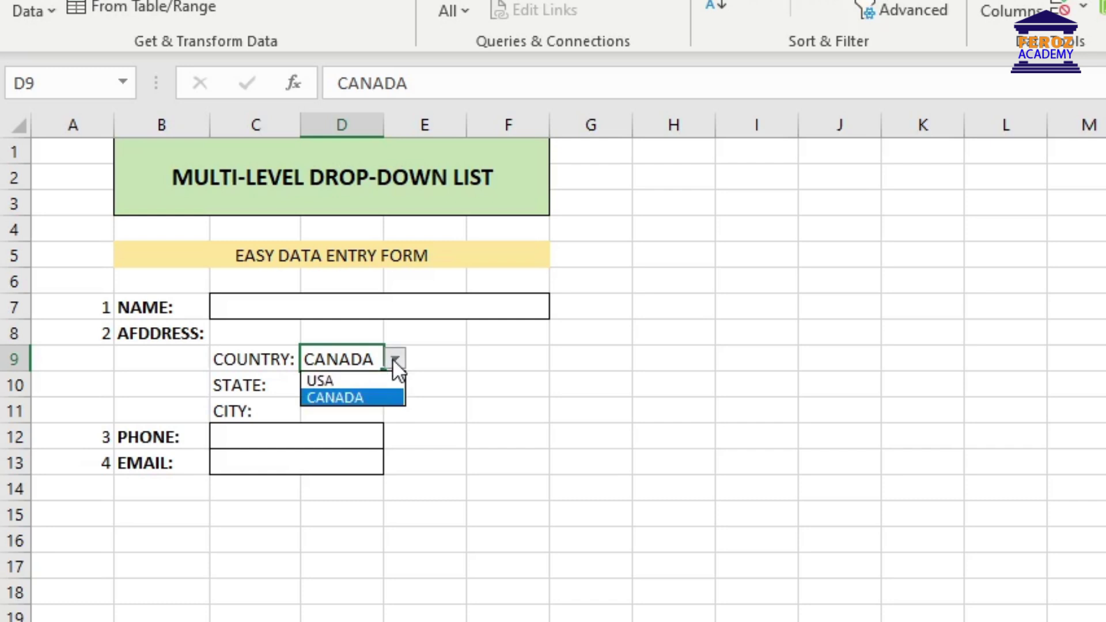
pyautogui.click(344, 382)
pyautogui.click(357, 388)
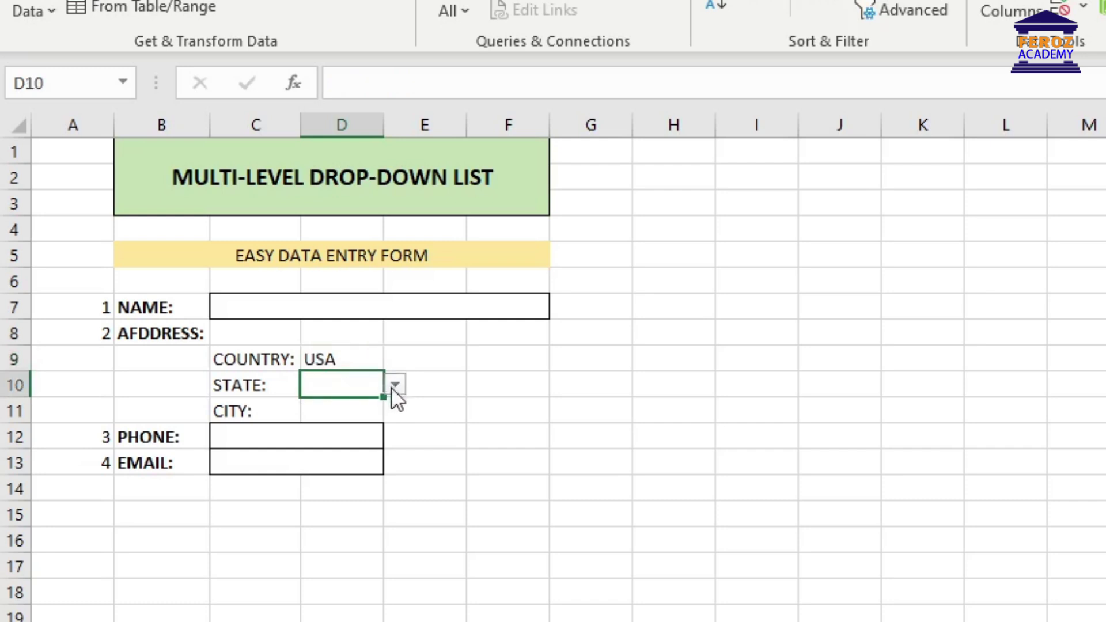
pyautogui.click(395, 385)
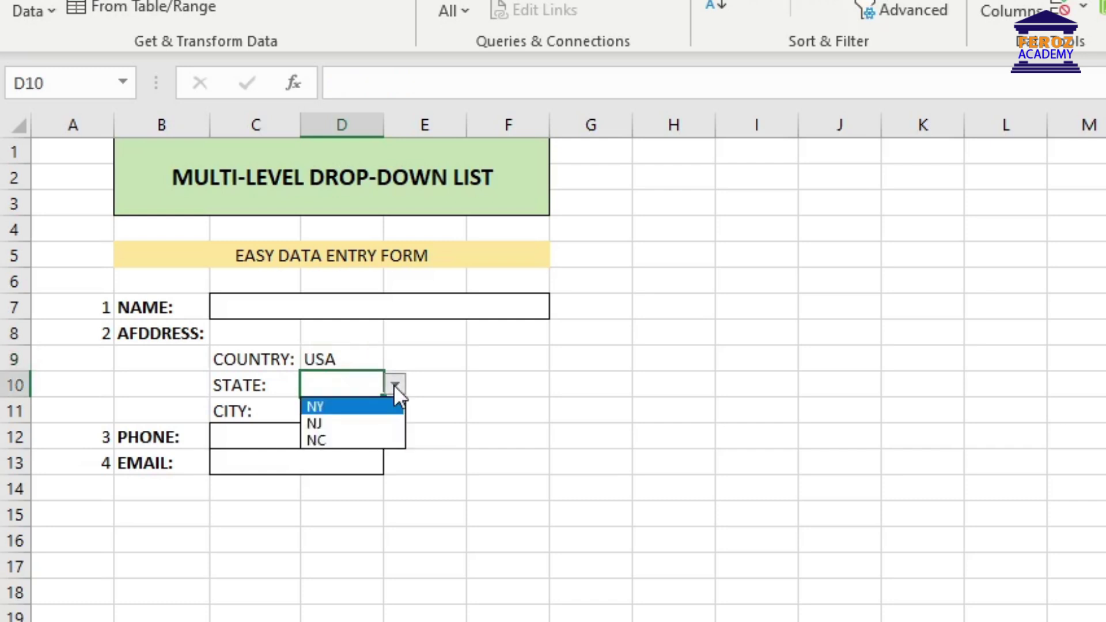
pyautogui.click(333, 439)
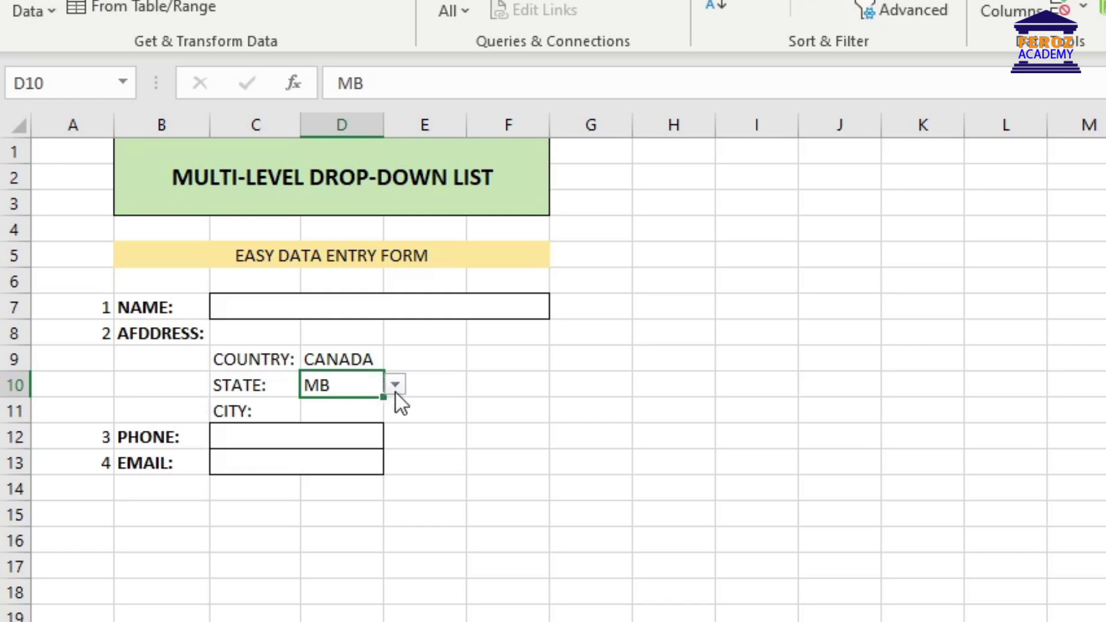
# Fill D10 down into D11 and show its cities WINNIPEG, WINKLER and BRANDON for MB.
pyautogui.moveTo(385, 398); pyautogui.dragTo(376, 433)
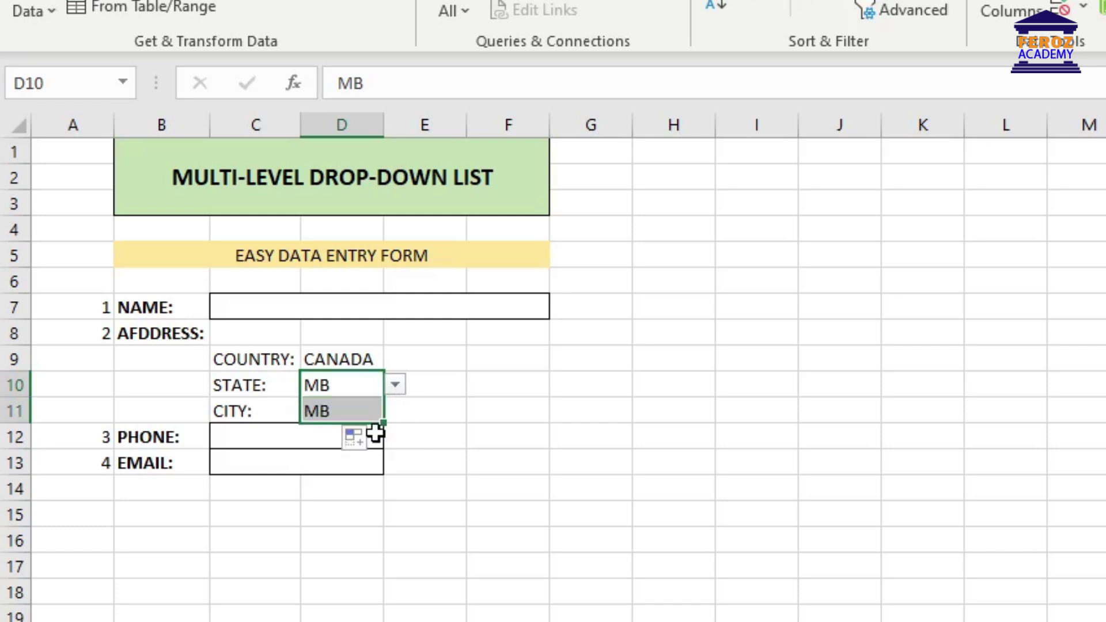
pyautogui.click(565, 417)
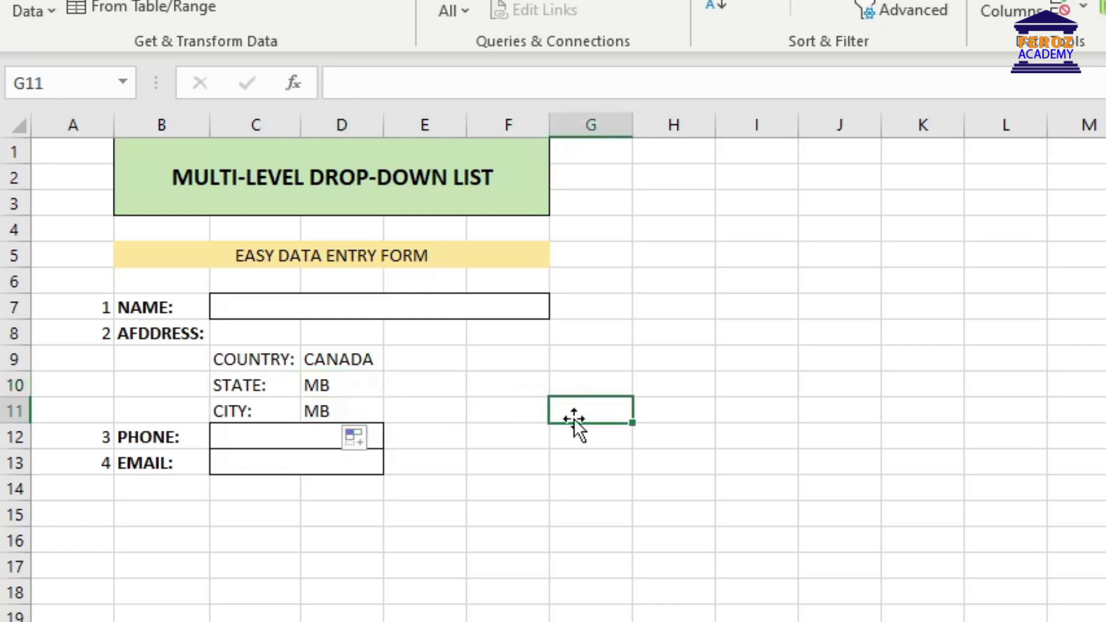
pyautogui.click(339, 411)
pyautogui.click(396, 411)
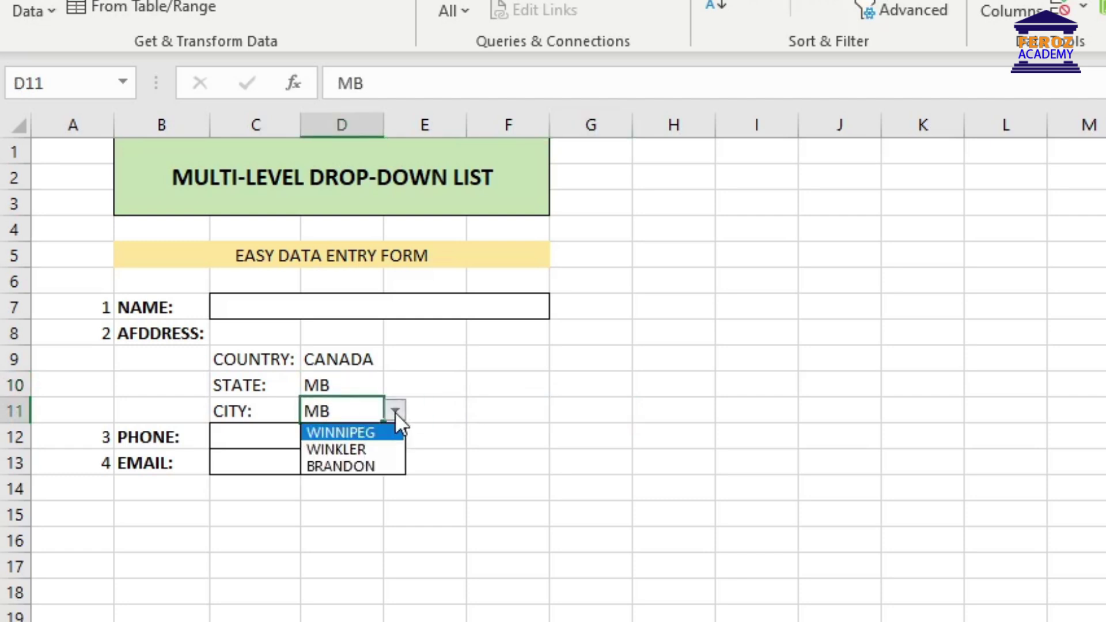
# Test the cascade by choosing state AB and city CALGARY from the drop-downs.
pyautogui.click(396, 412)
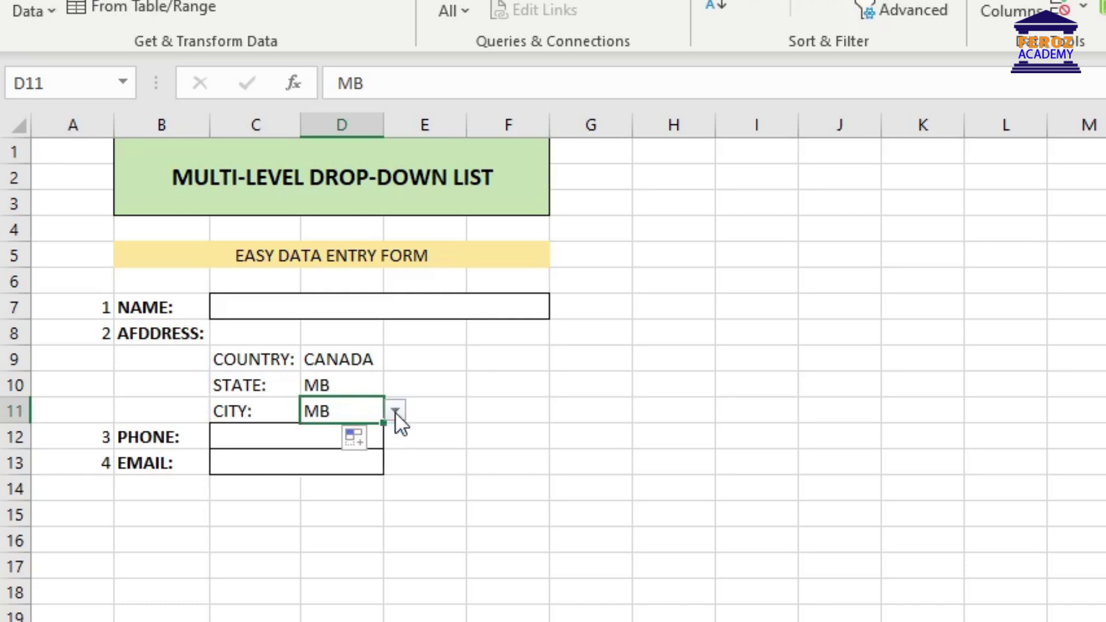
pyautogui.click(354, 382)
pyautogui.click(396, 385)
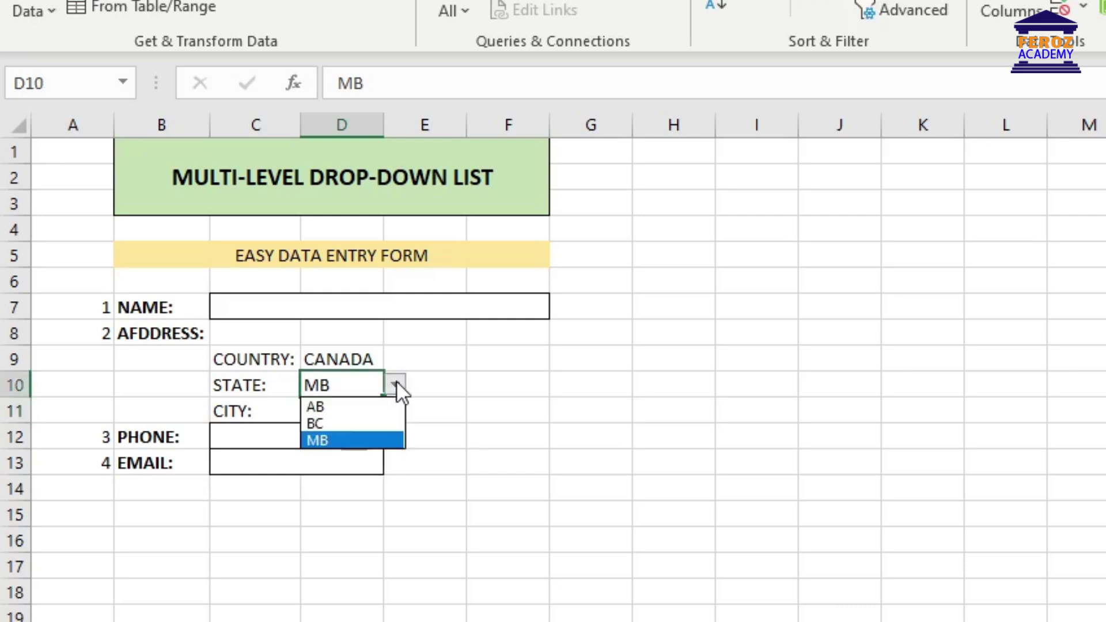
pyautogui.click(315, 405)
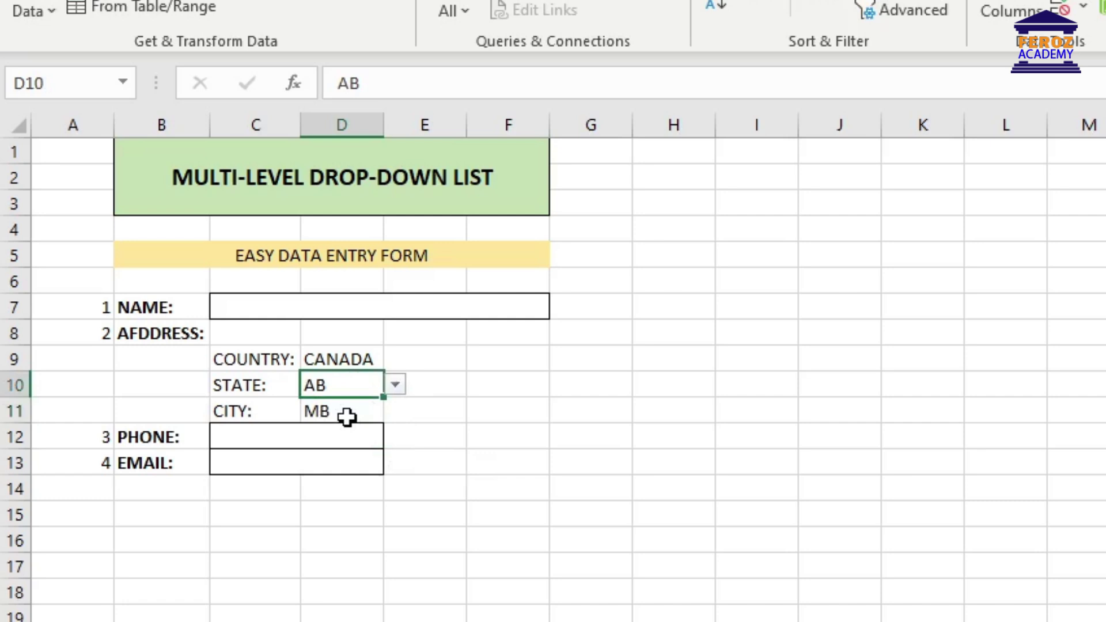
pyautogui.click(349, 412)
pyautogui.click(395, 412)
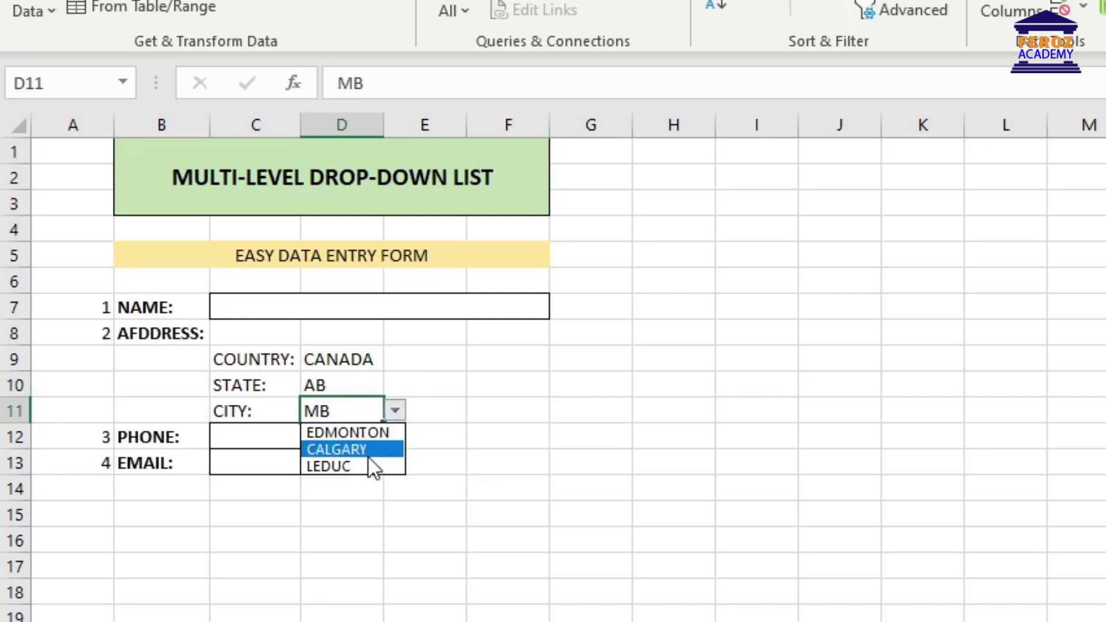
pyautogui.click(366, 449)
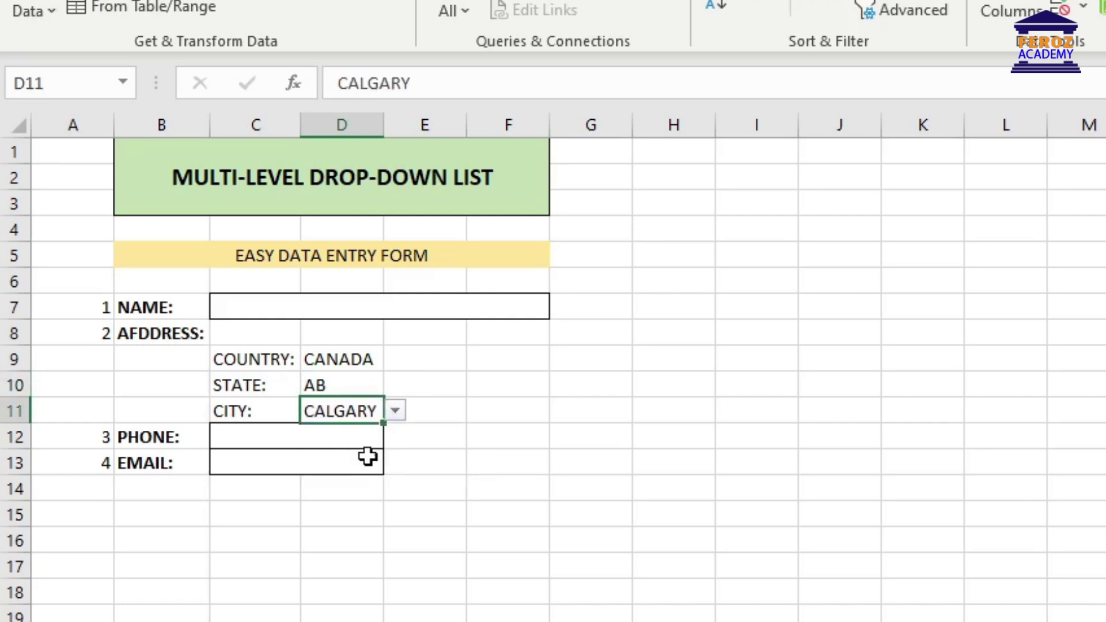
# Change the state to BC and pick VICTORIA from BC's city list.
pyautogui.click(353, 385)
pyautogui.click(396, 385)
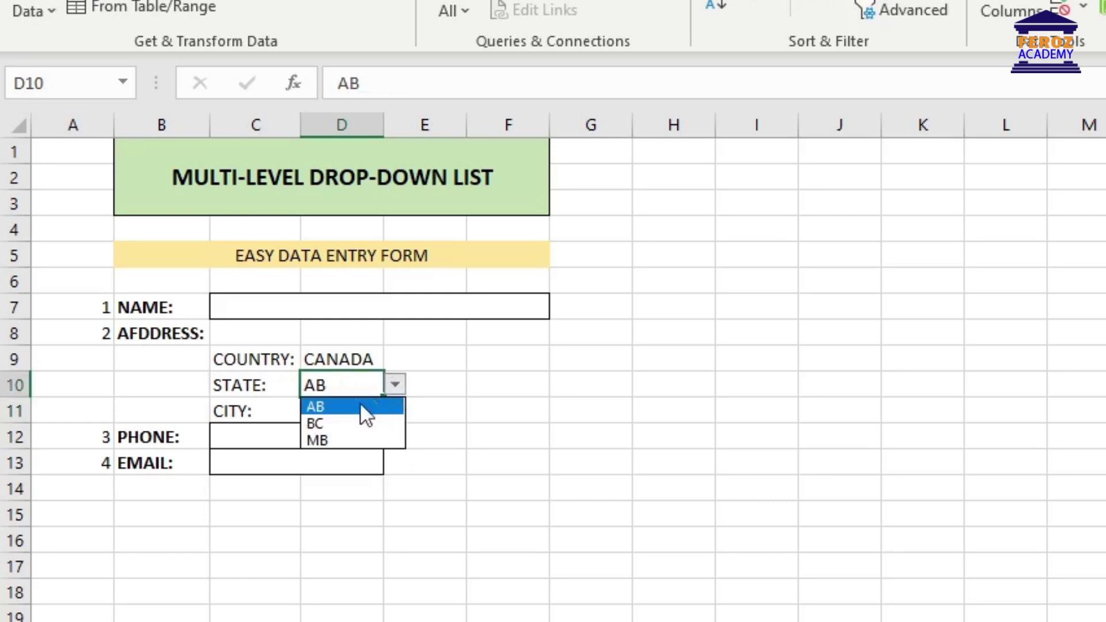
pyautogui.click(335, 423)
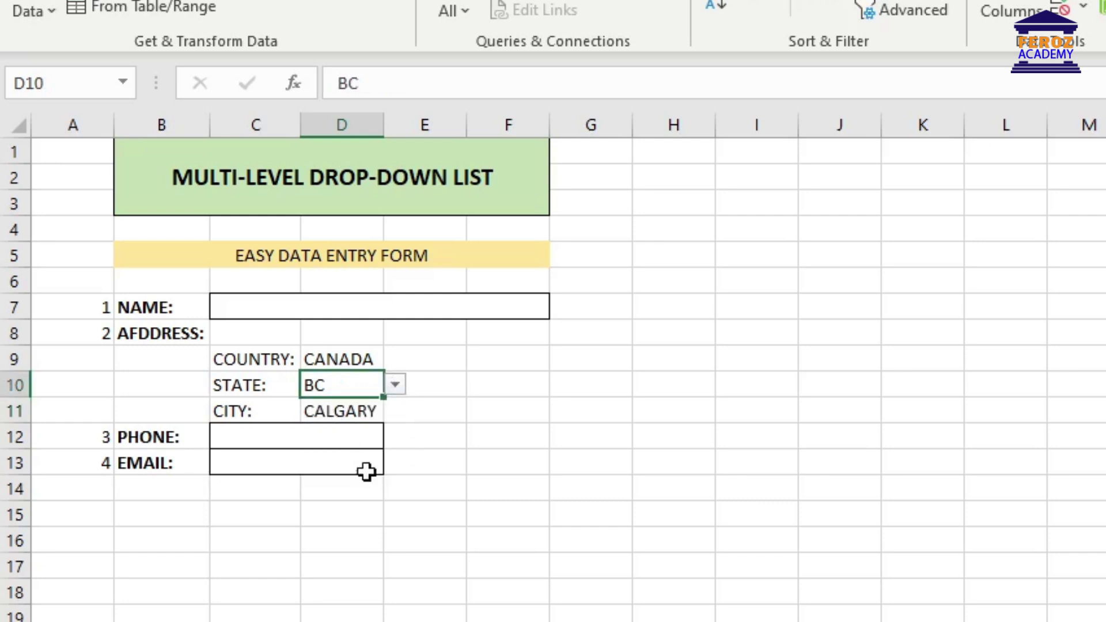
pyautogui.click(364, 415)
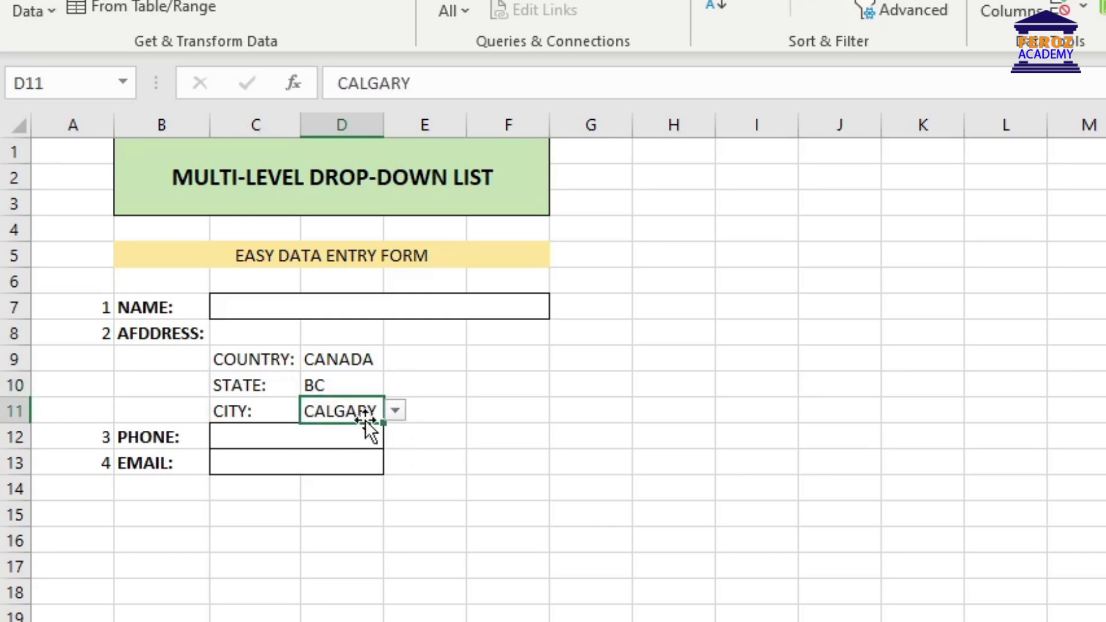
pyautogui.click(395, 411)
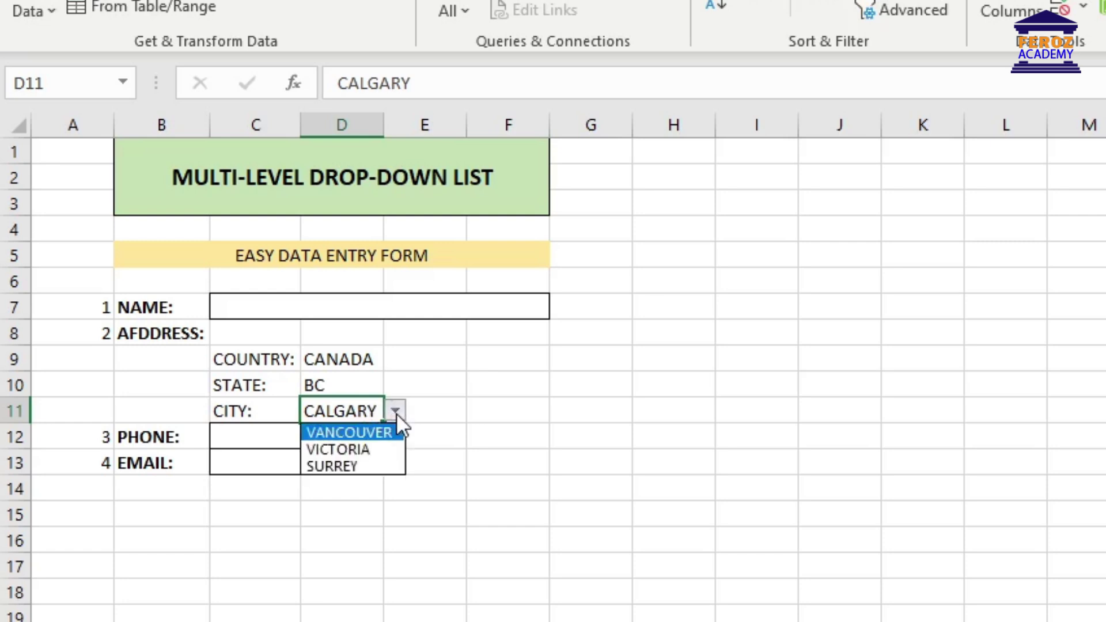
pyautogui.click(366, 447)
# Switch the country in D9 to USA, then select the STATE cell D10.
pyautogui.click(334, 359)
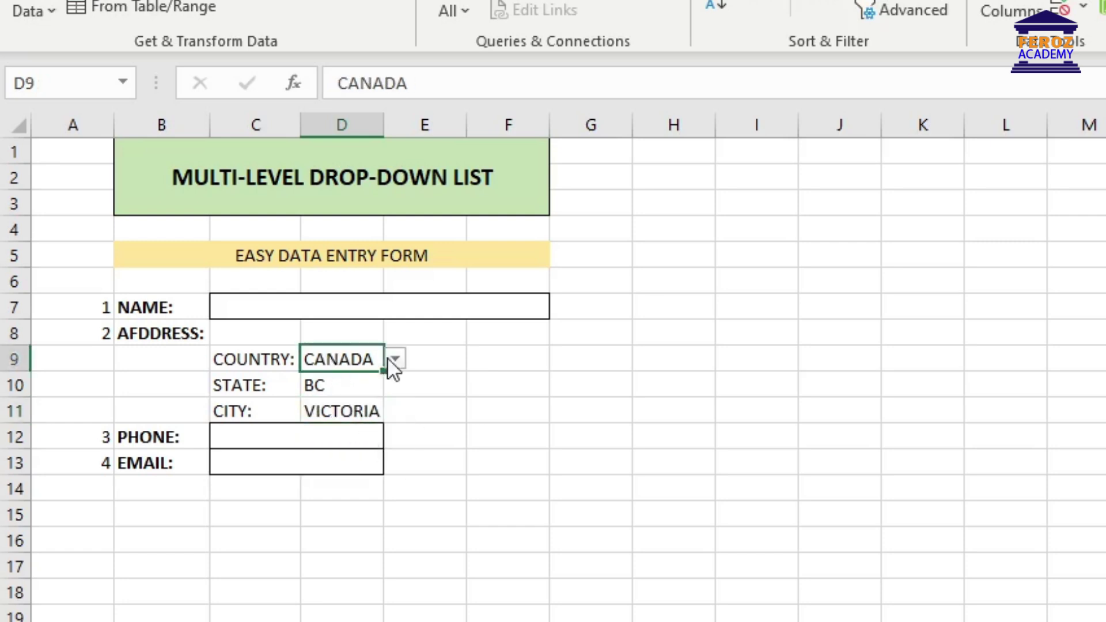
pyautogui.click(404, 359)
pyautogui.click(317, 381)
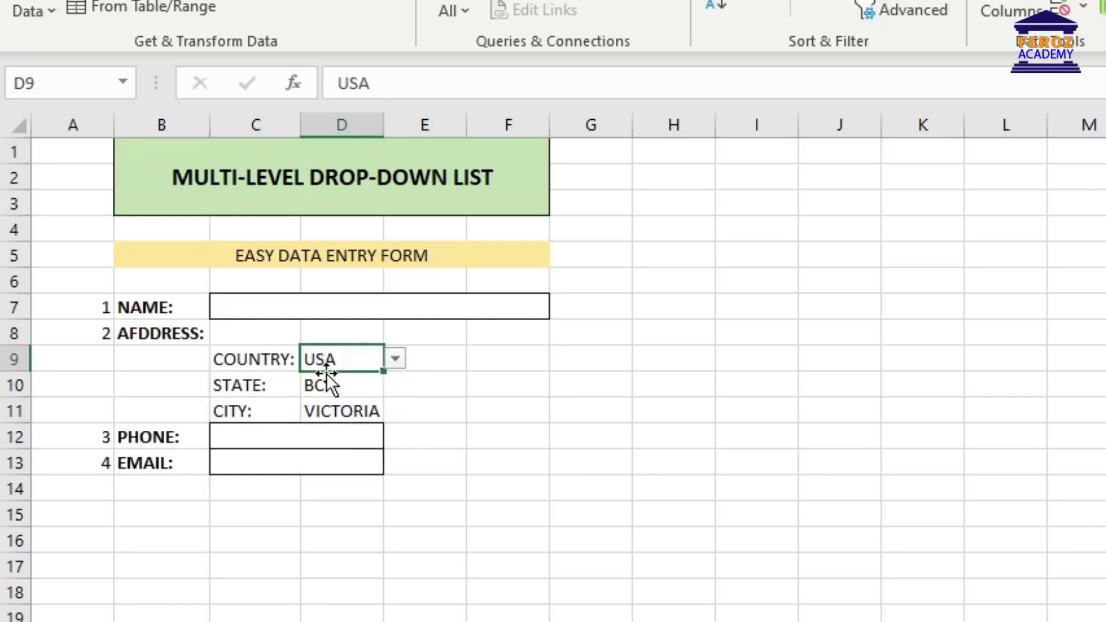
pyautogui.click(341, 383)
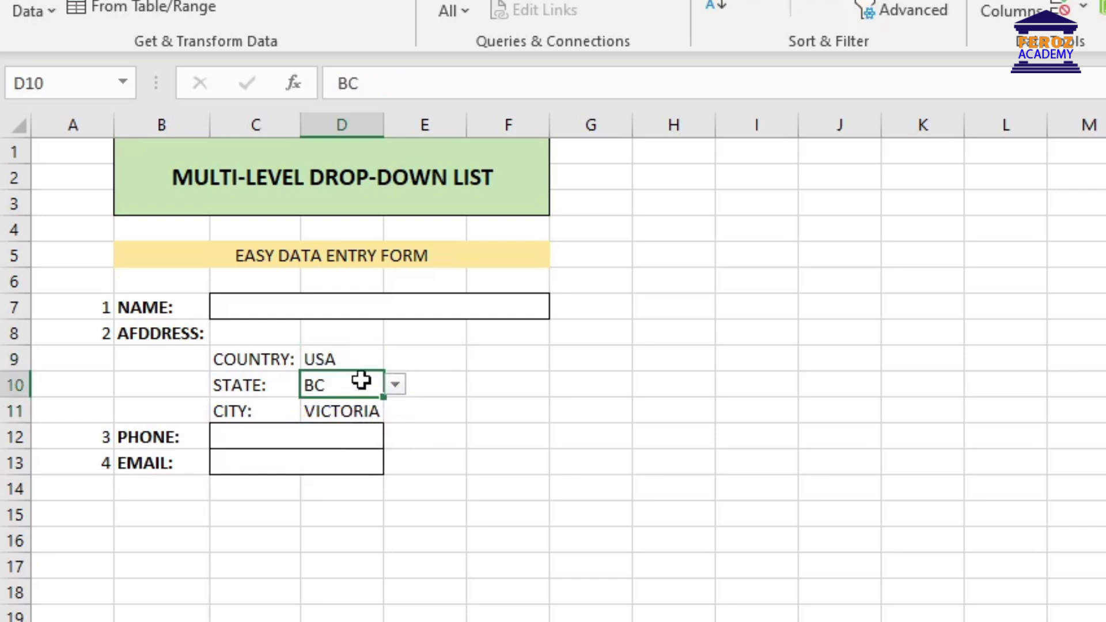